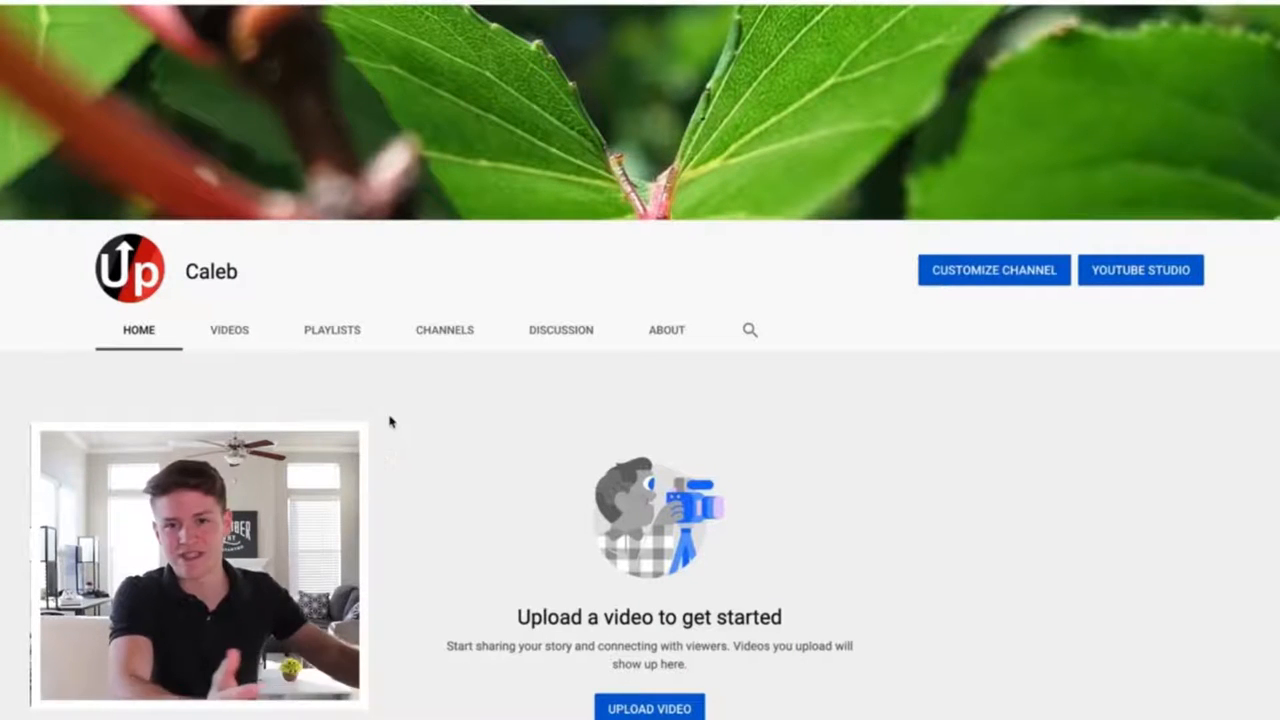
# Turn on "Customize the layout of your channel" in the channel settings and save.
pyautogui.click(1020, 278)
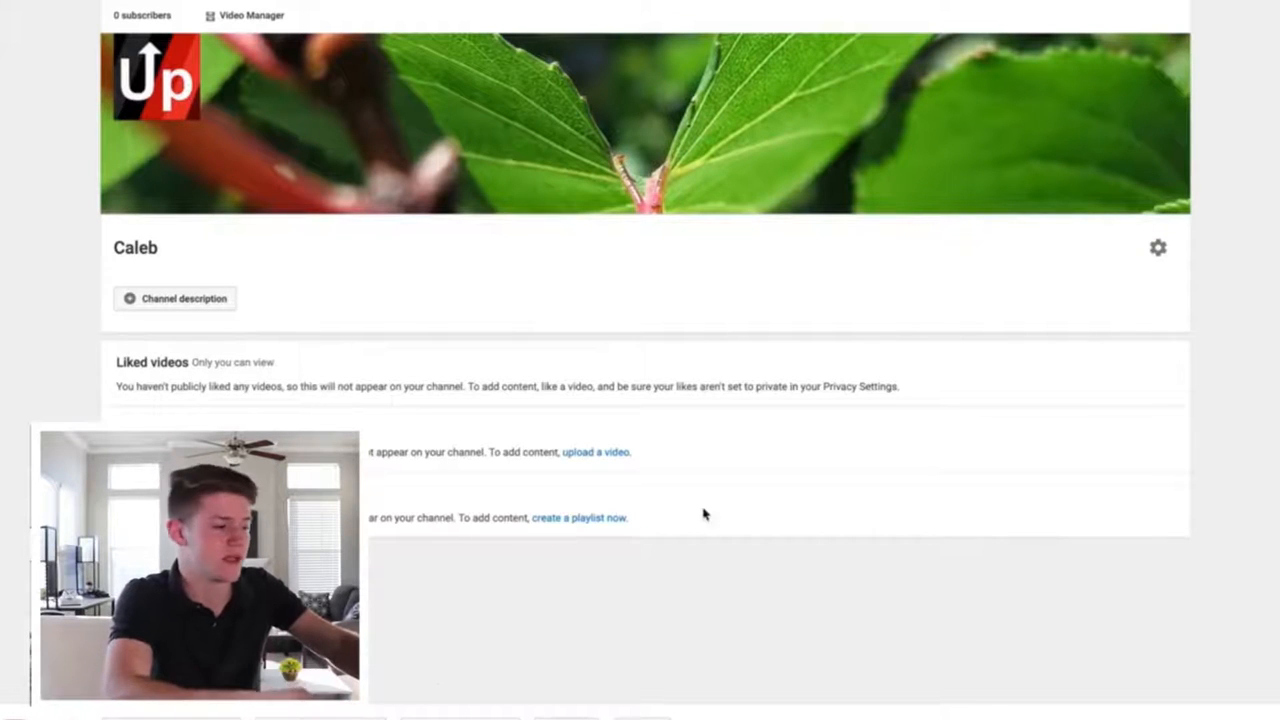
pyautogui.click(1158, 249)
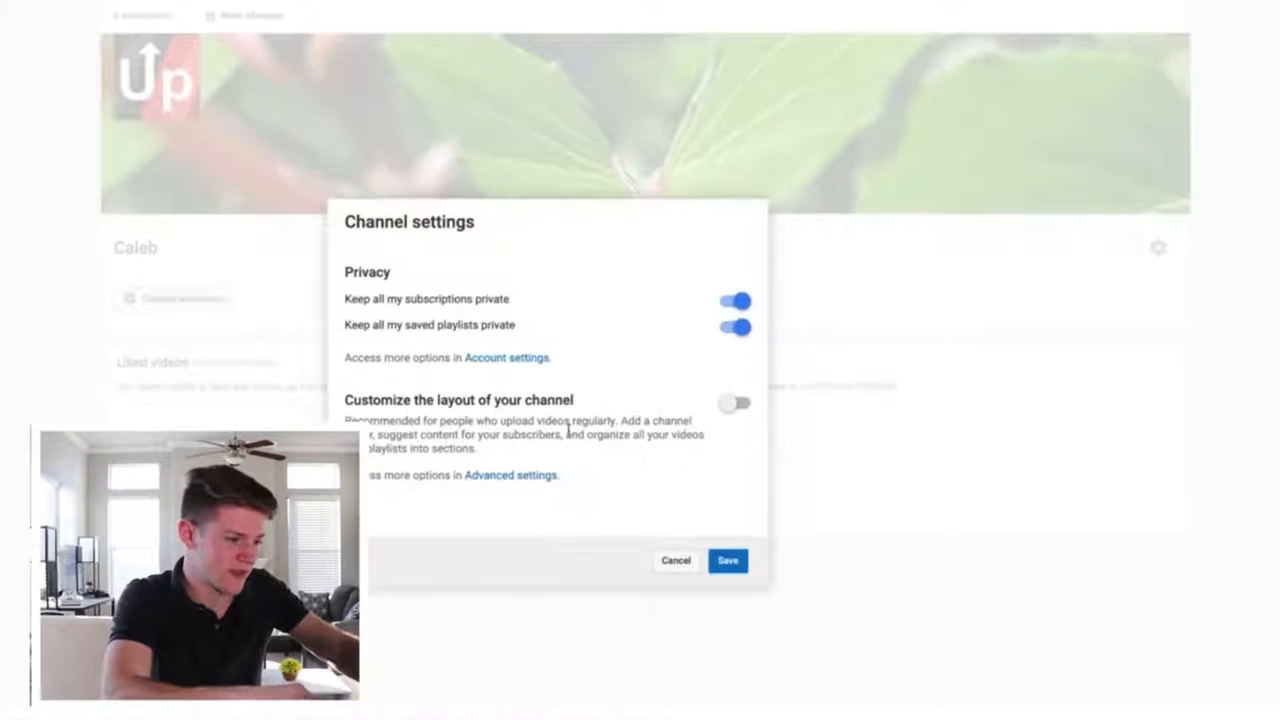
pyautogui.click(740, 406)
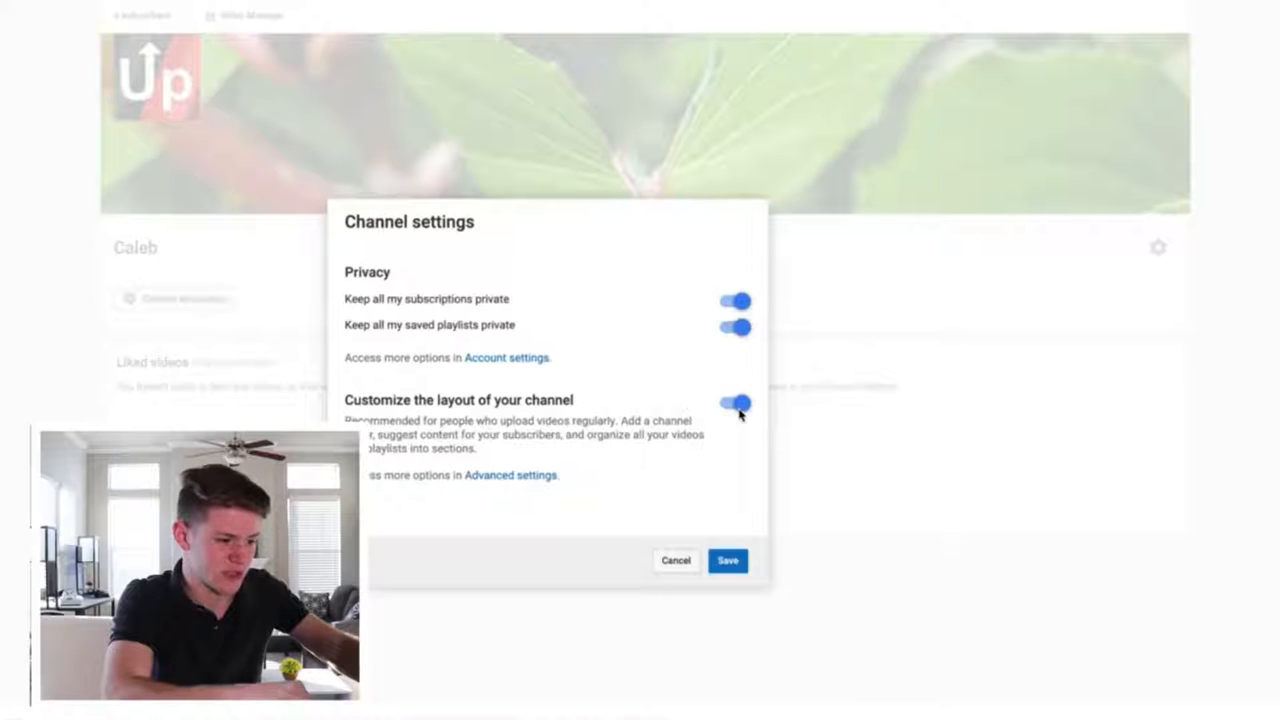
pyautogui.click(730, 562)
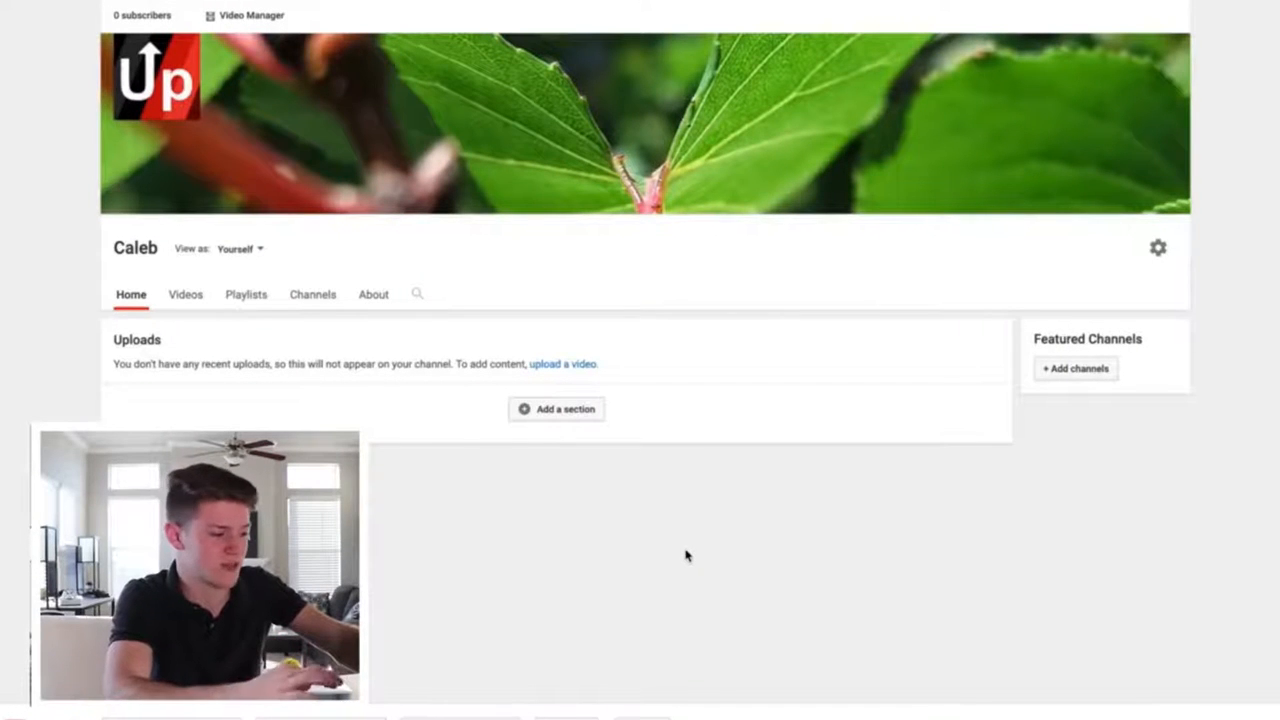
# Add a Popular uploads section with the horizontal row layout to the channel home page.
pyautogui.click(553, 410)
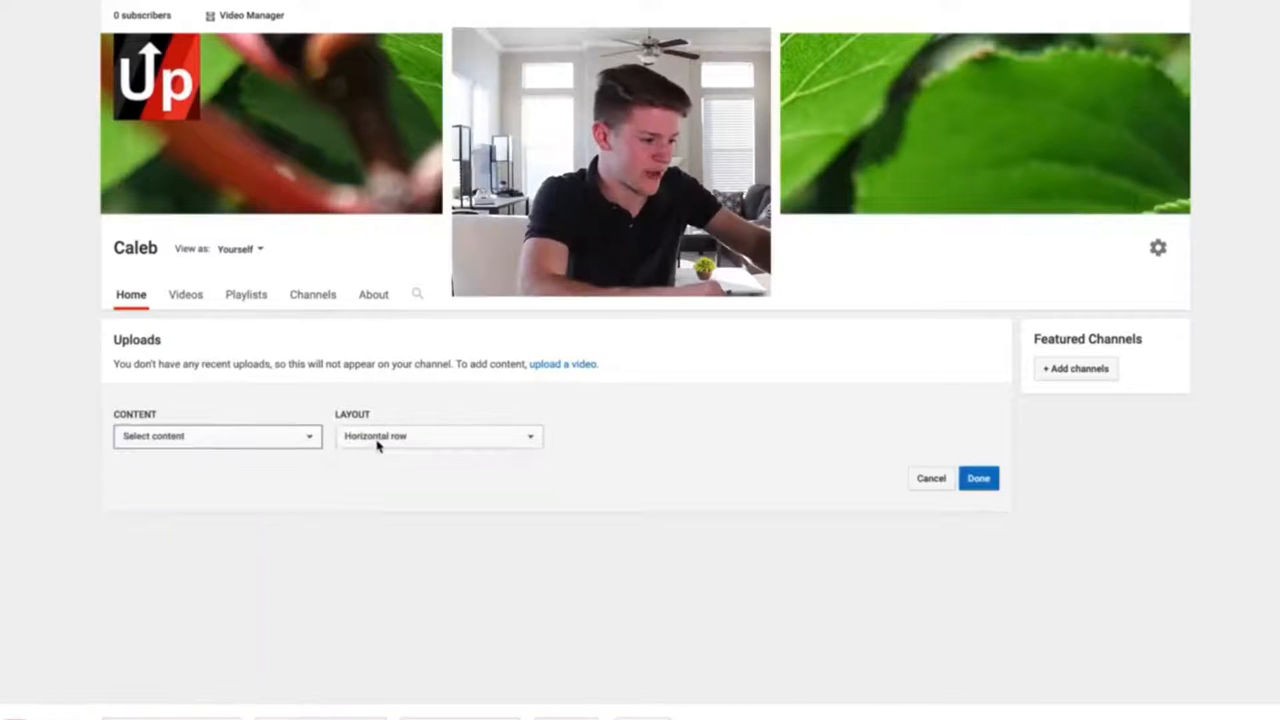
pyautogui.click(251, 438)
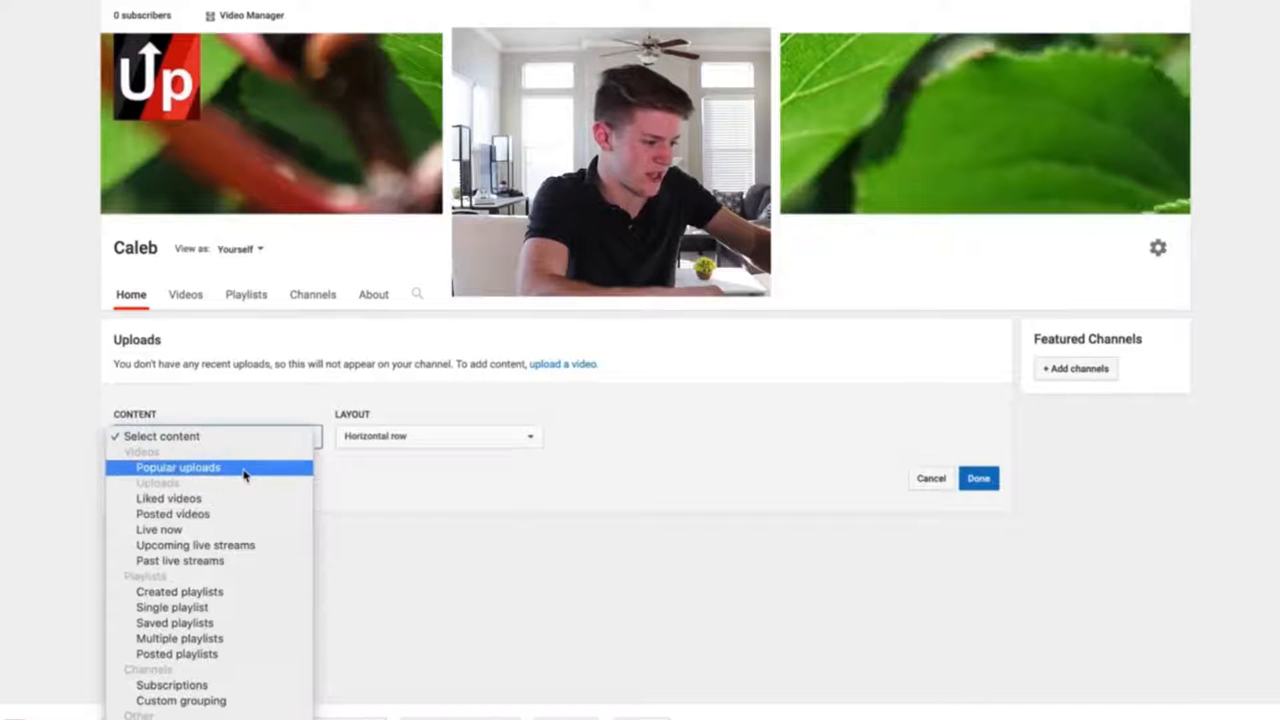
pyautogui.click(244, 470)
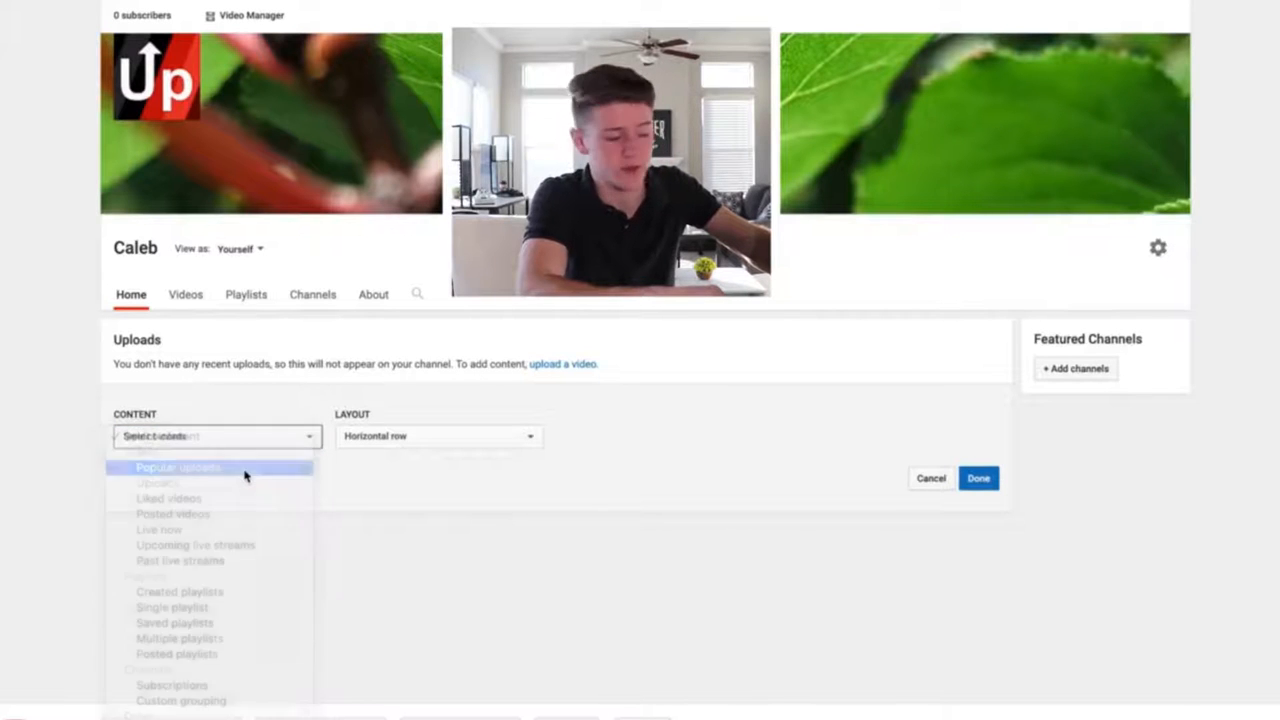
pyautogui.click(981, 481)
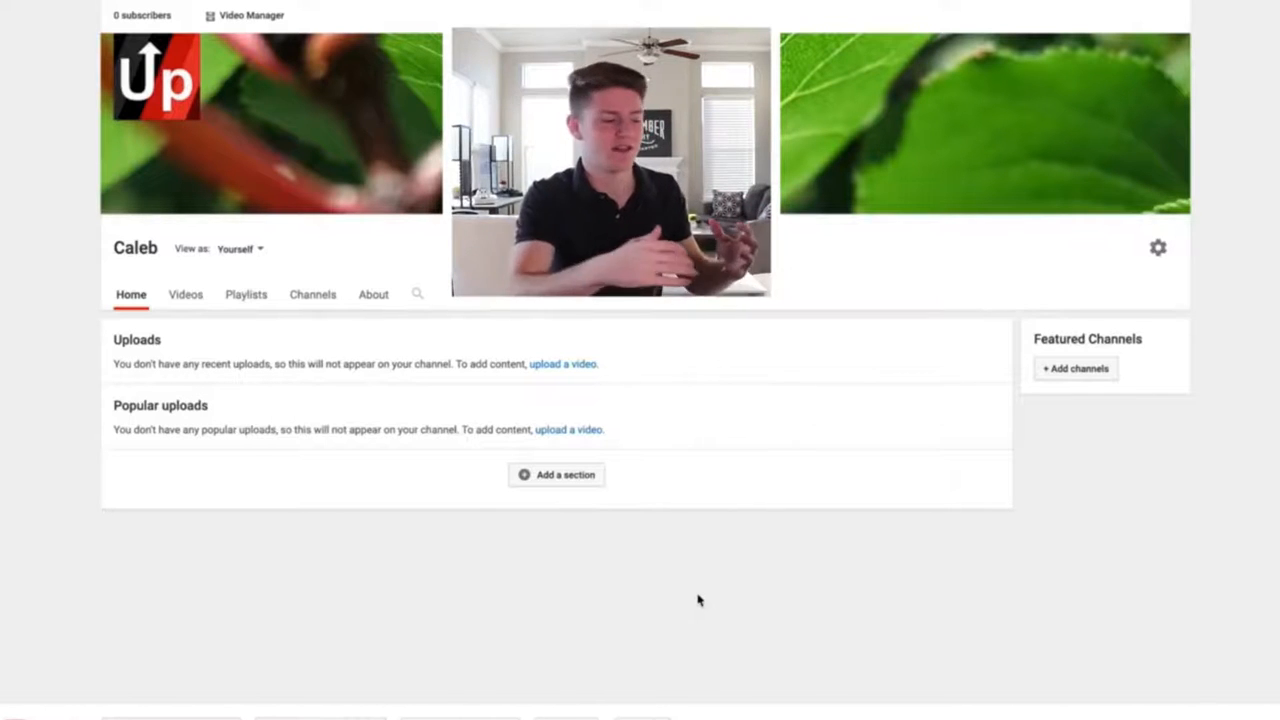
# Create a new public playlist titled "Test" on the channel.
pyautogui.click(248, 294)
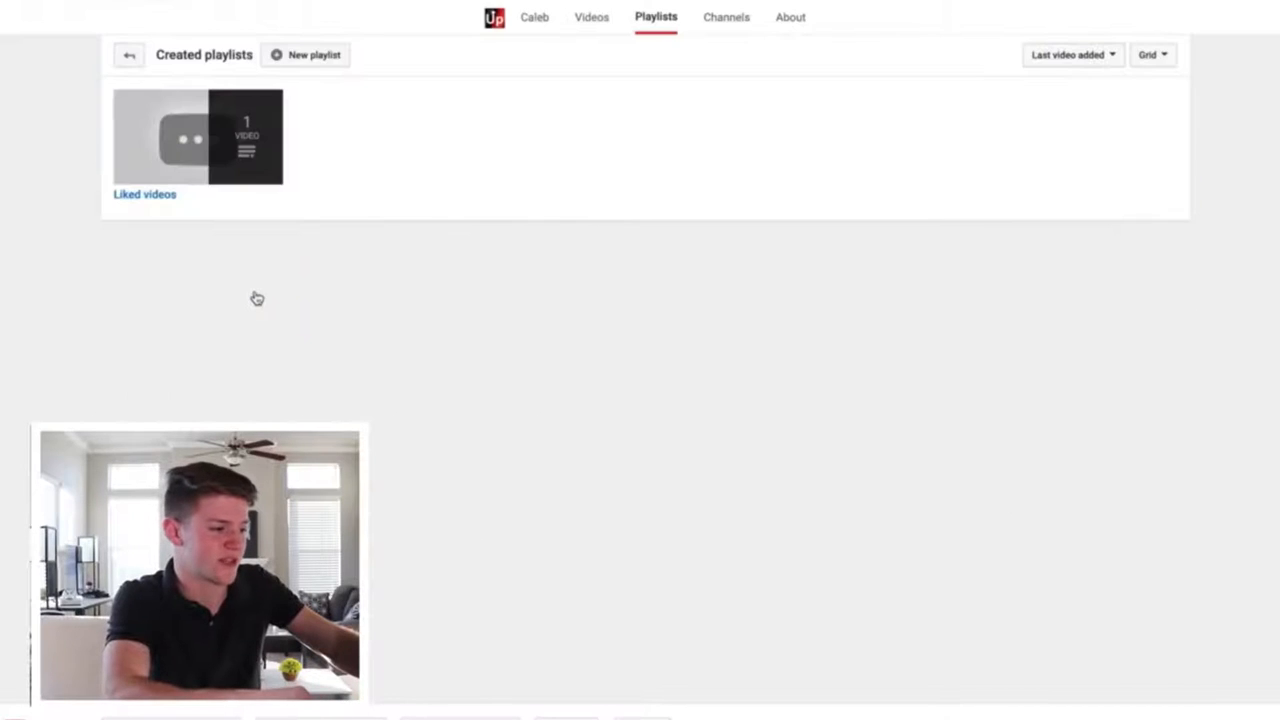
pyautogui.scroll(3, 277, 369)
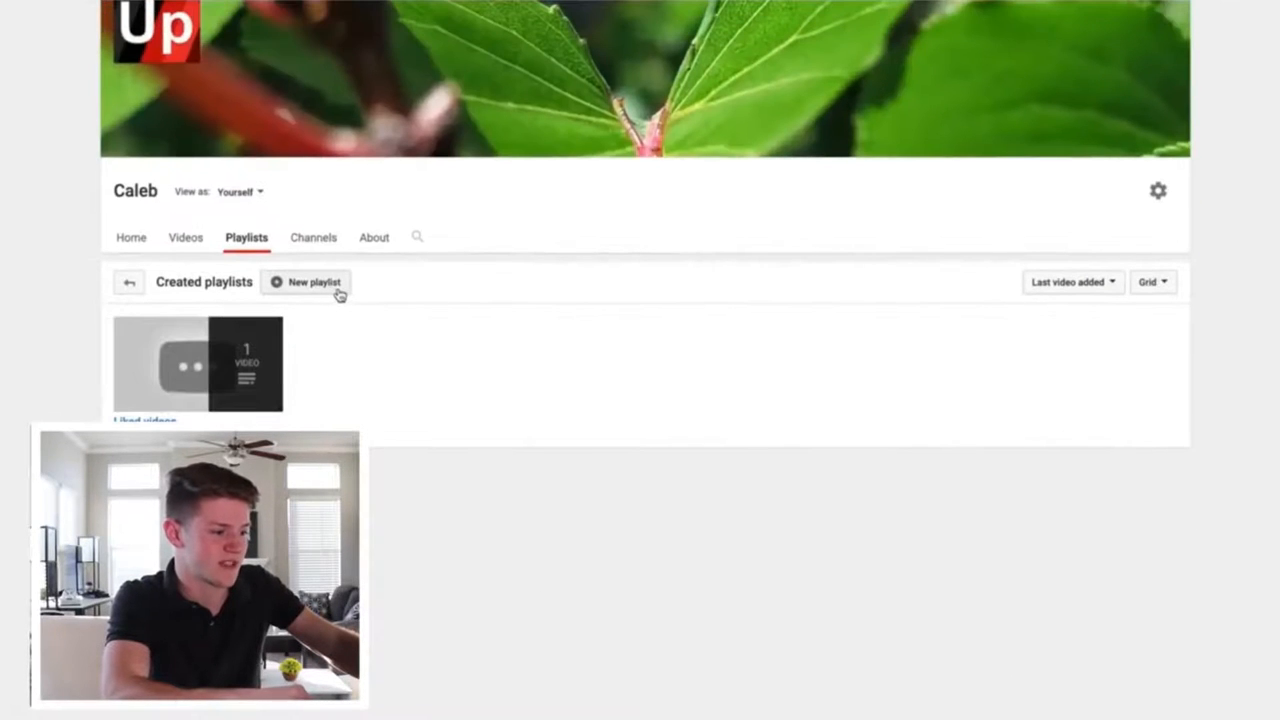
pyautogui.click(328, 289)
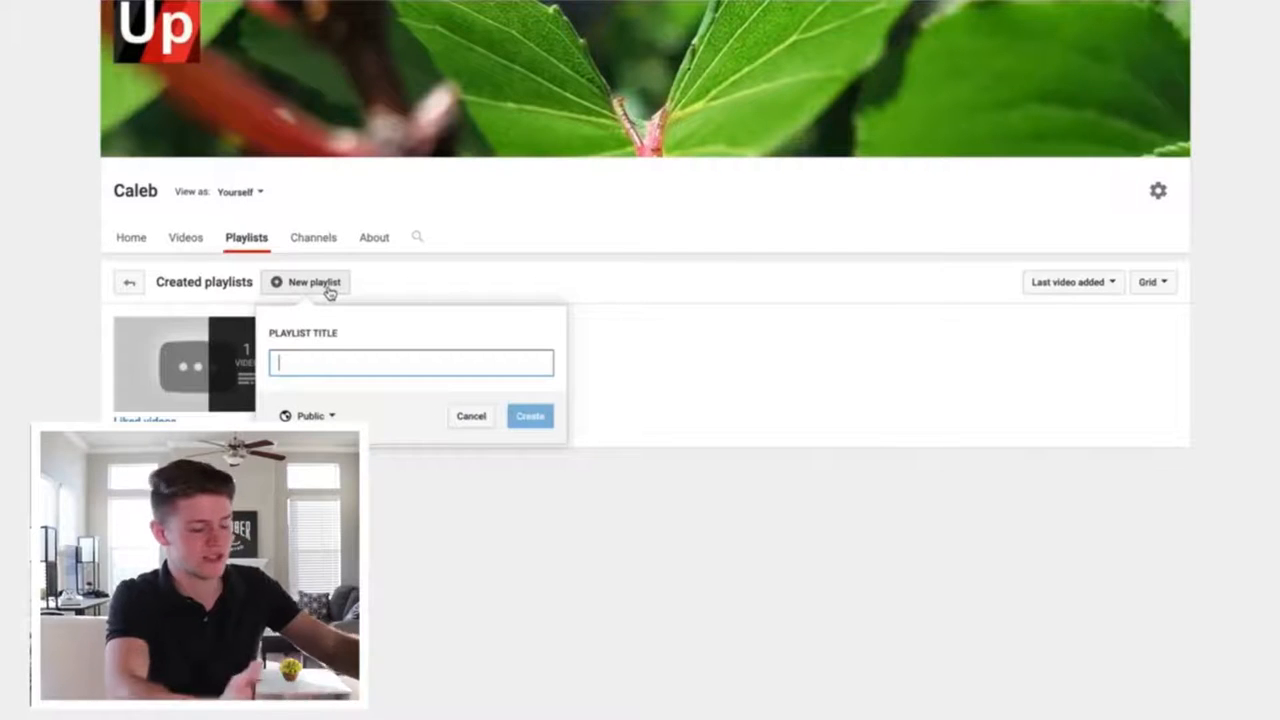
pyautogui.write('Test')
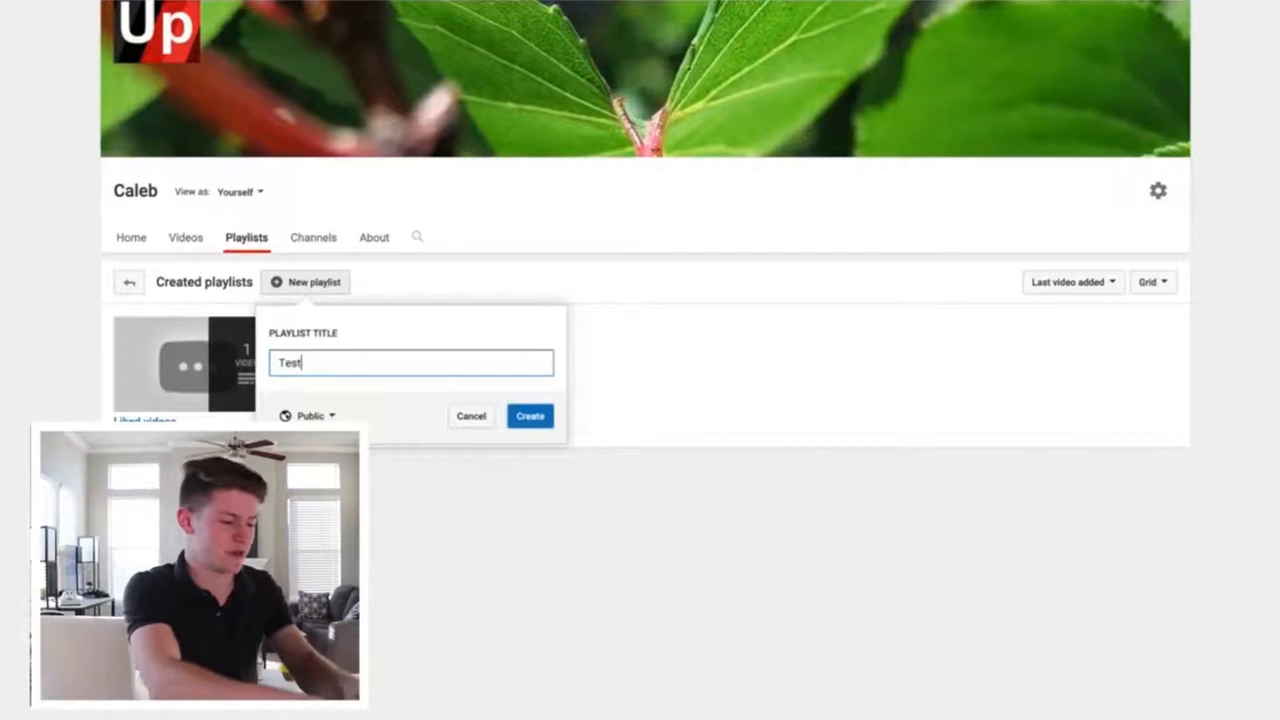
pyautogui.click(532, 420)
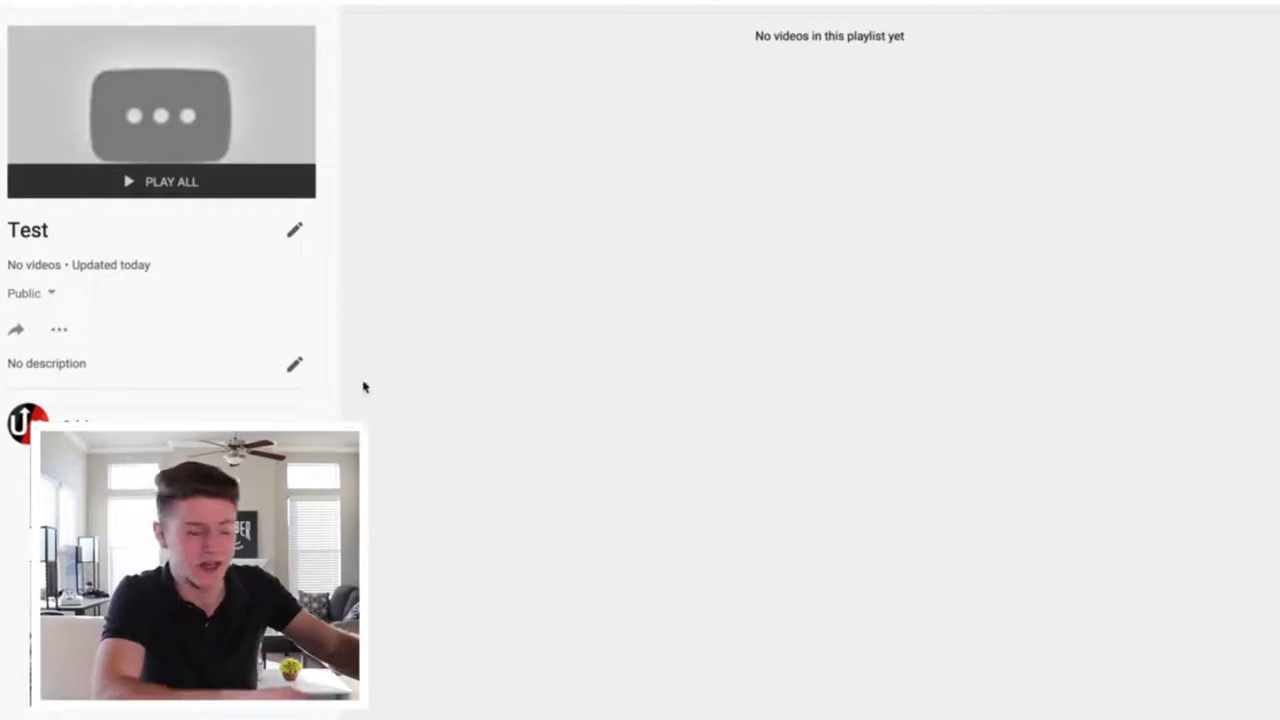
# Set the Test playlist's description to "hai" and save it.
pyautogui.click(292, 365)
pyautogui.write('hai')
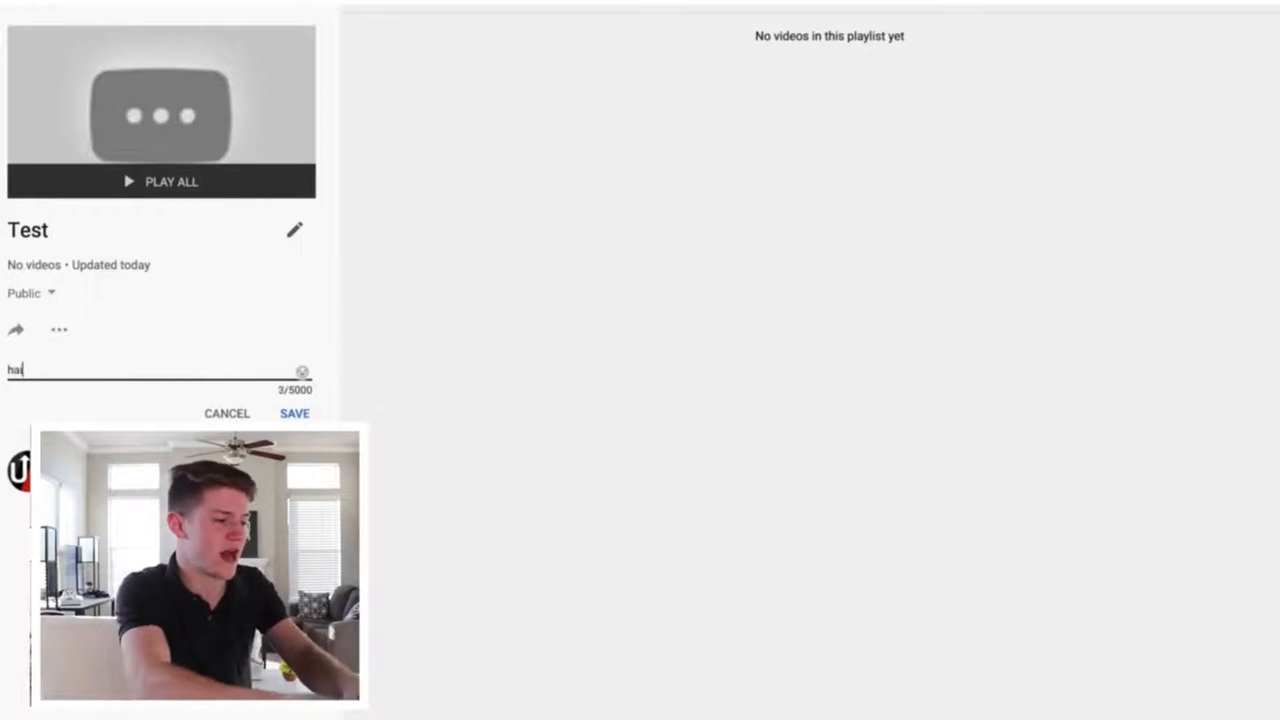
pyautogui.click(302, 411)
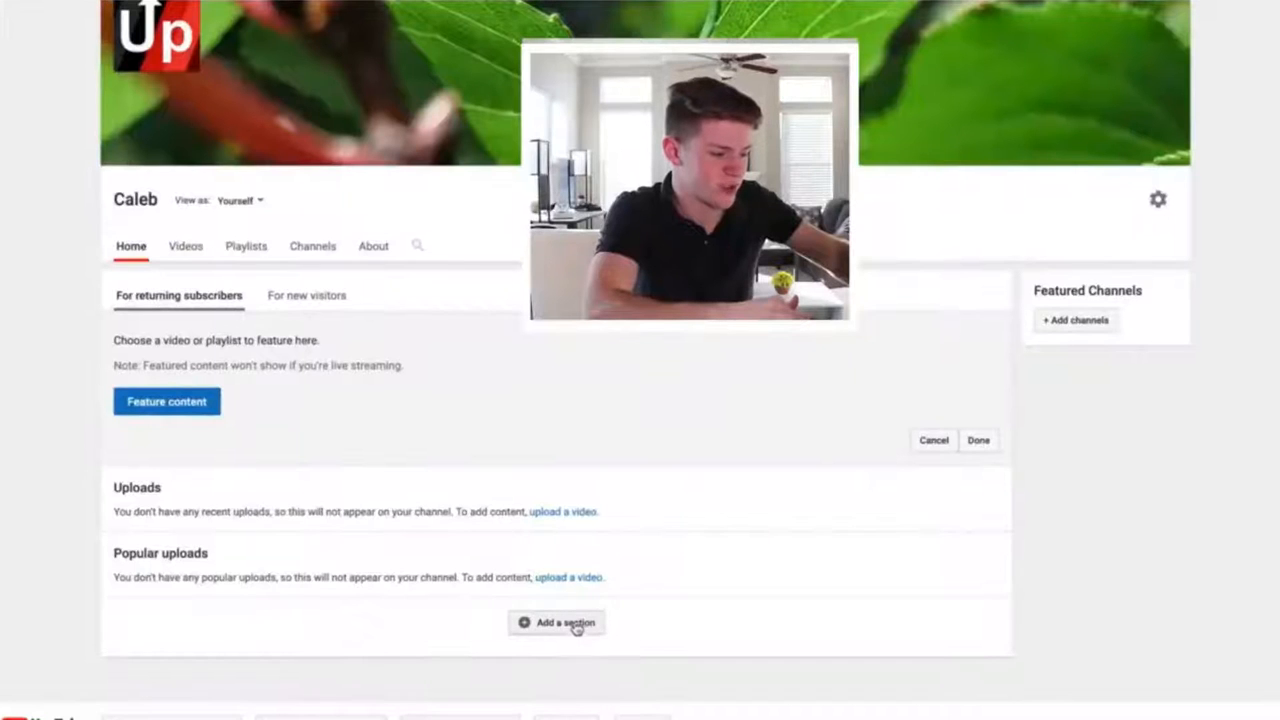
# Add a single-playlist section to the channel home page featuring the Test playlist in a horizontal row.
pyautogui.click(586, 622)
pyautogui.scroll(-1, 577, 627)
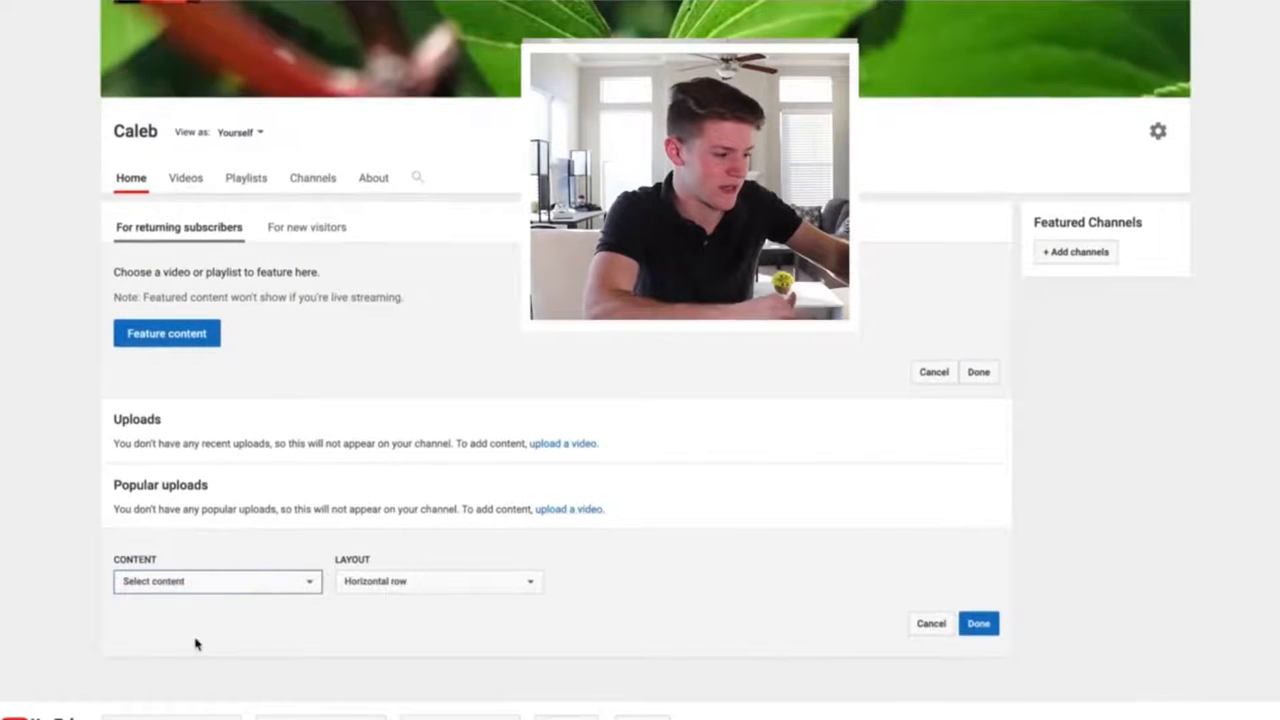
pyautogui.click(189, 581)
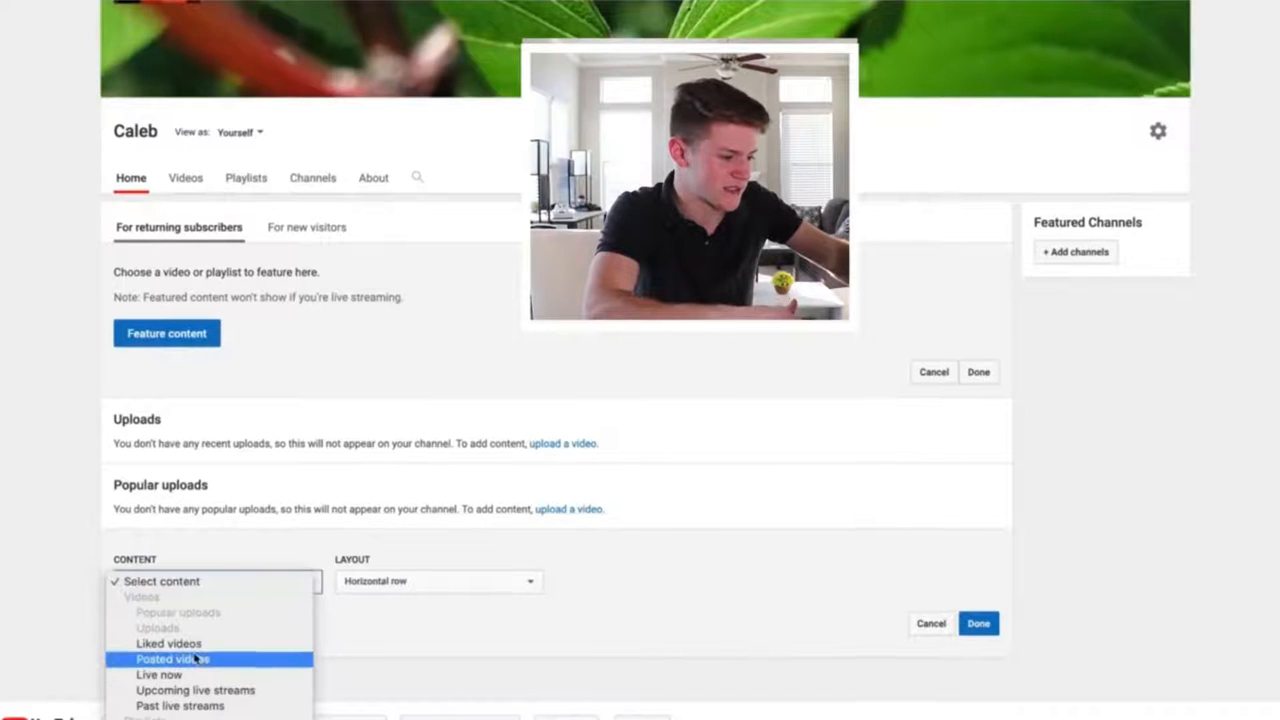
pyautogui.scroll(-2, 215, 708)
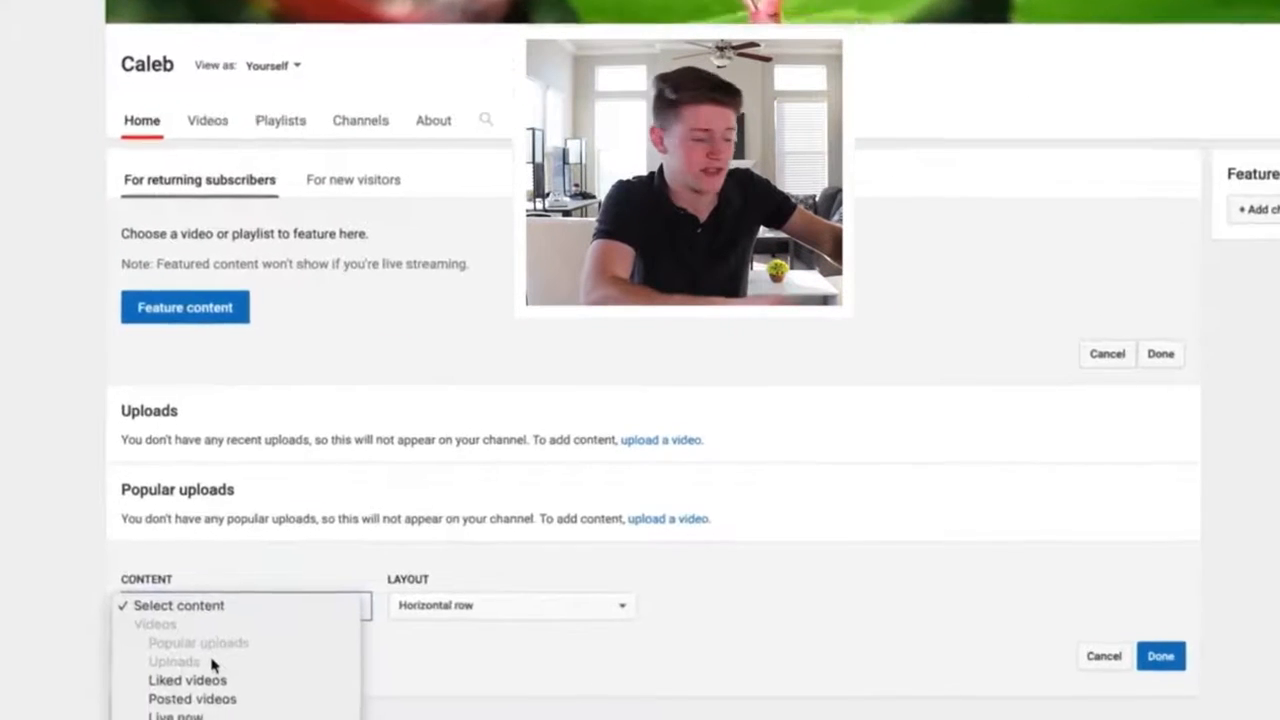
pyautogui.scroll(-4, 200, 690)
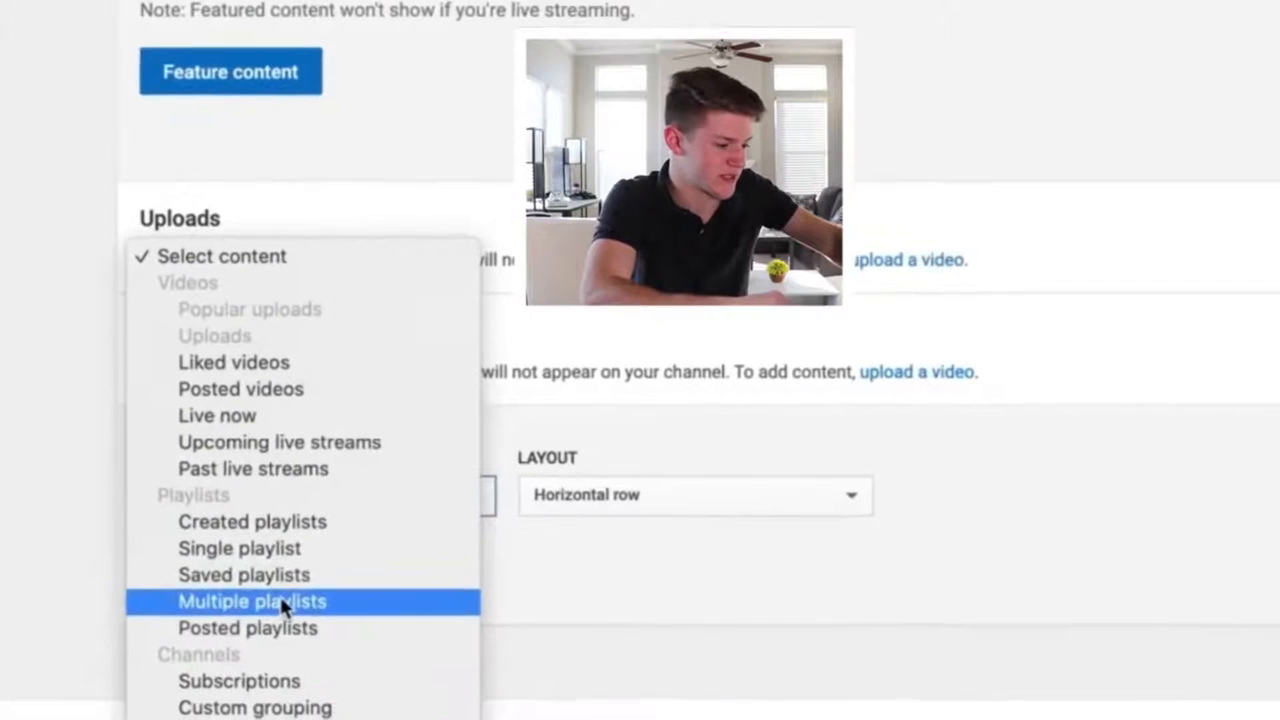
pyautogui.click(302, 550)
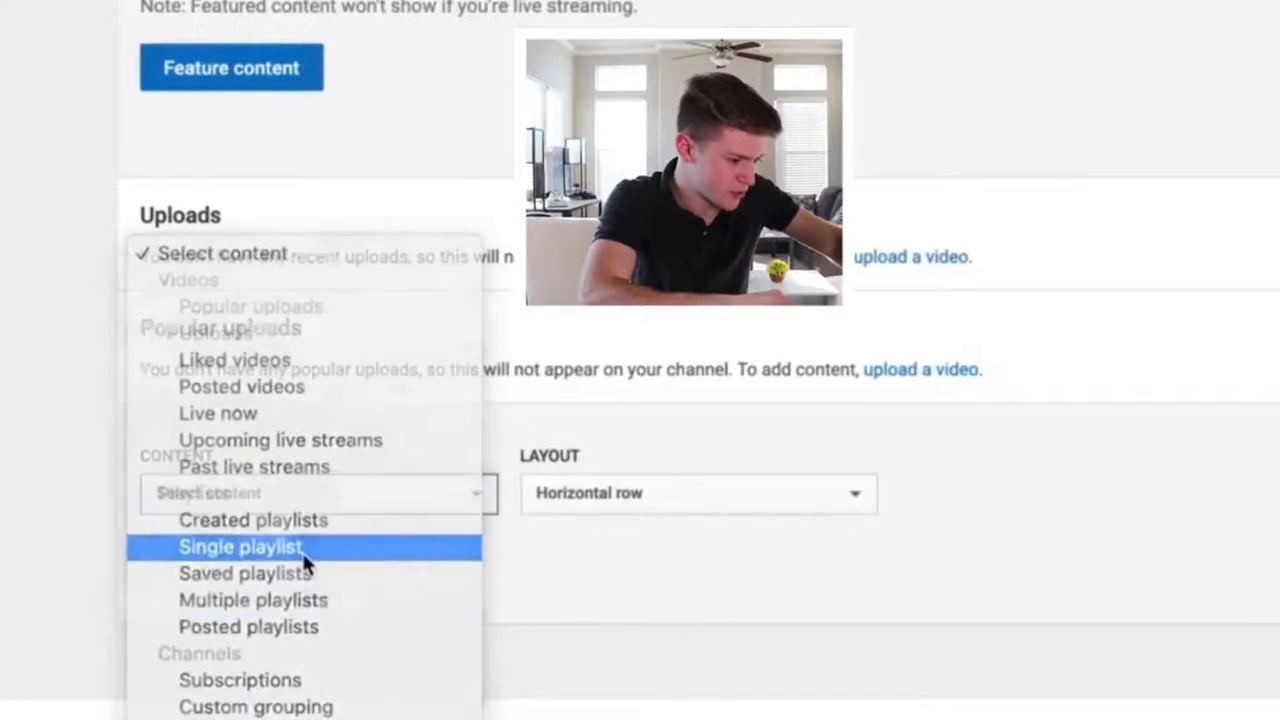
pyautogui.scroll(-2, 526, 586)
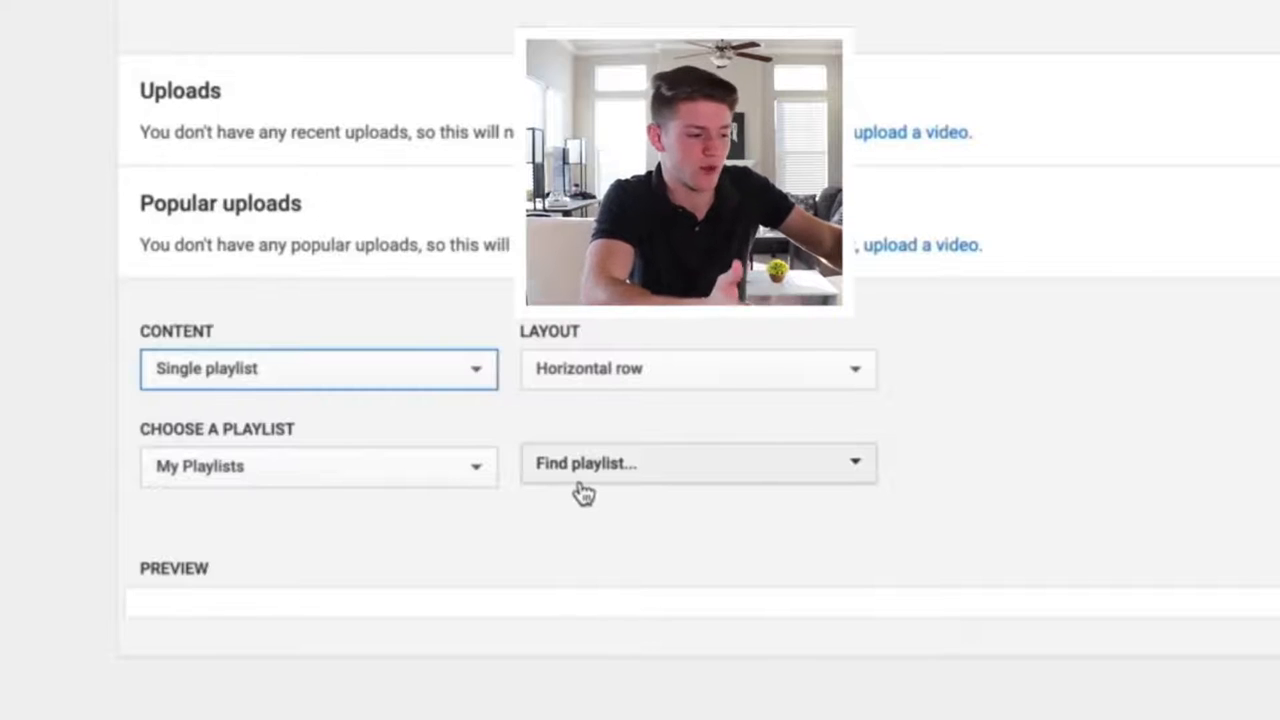
pyautogui.click(603, 474)
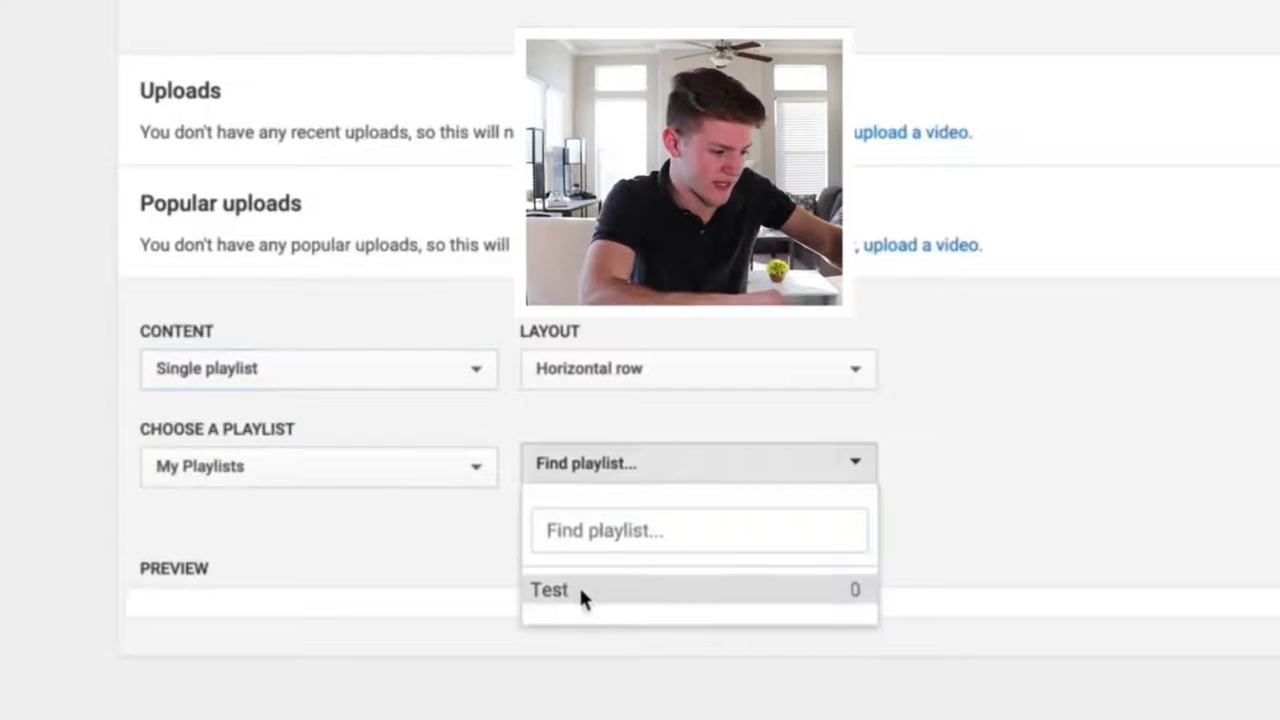
pyautogui.click(560, 590)
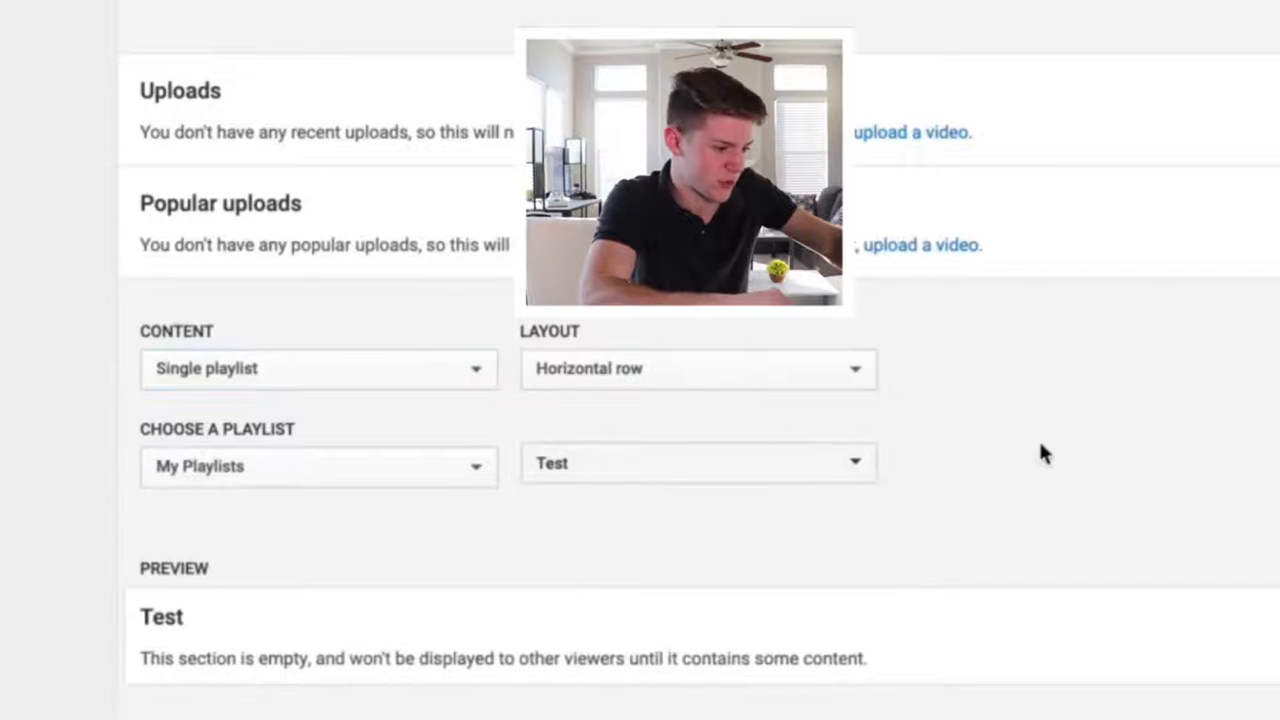
pyautogui.scroll(-2, 1040, 447)
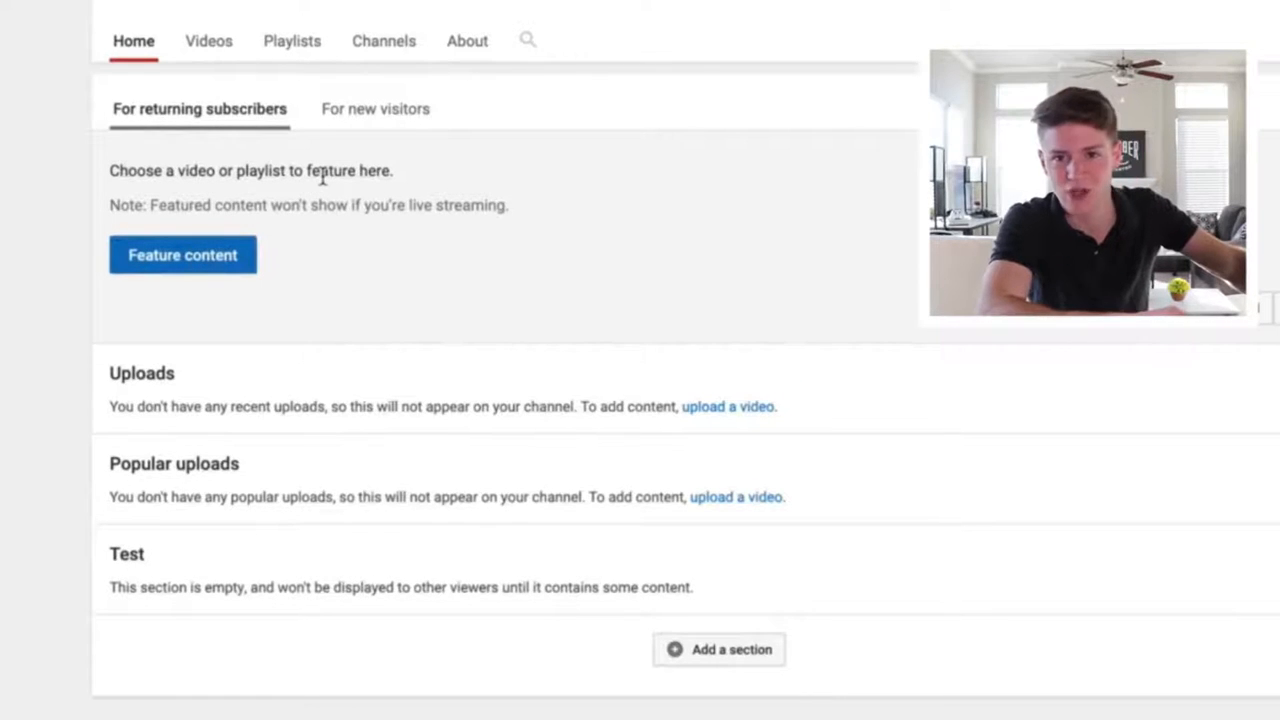
# View the home page layout for new visitors, and open the channel description on the About page for editing.
pyautogui.click(374, 124)
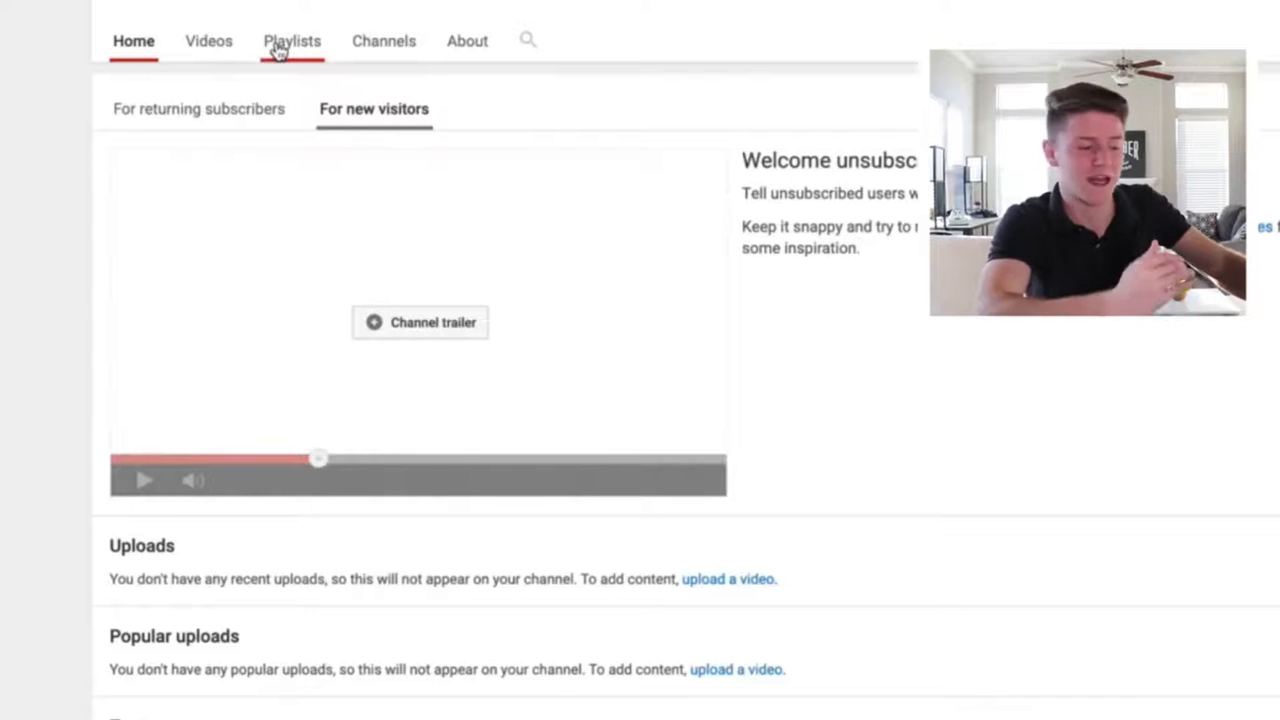
pyautogui.click(471, 55)
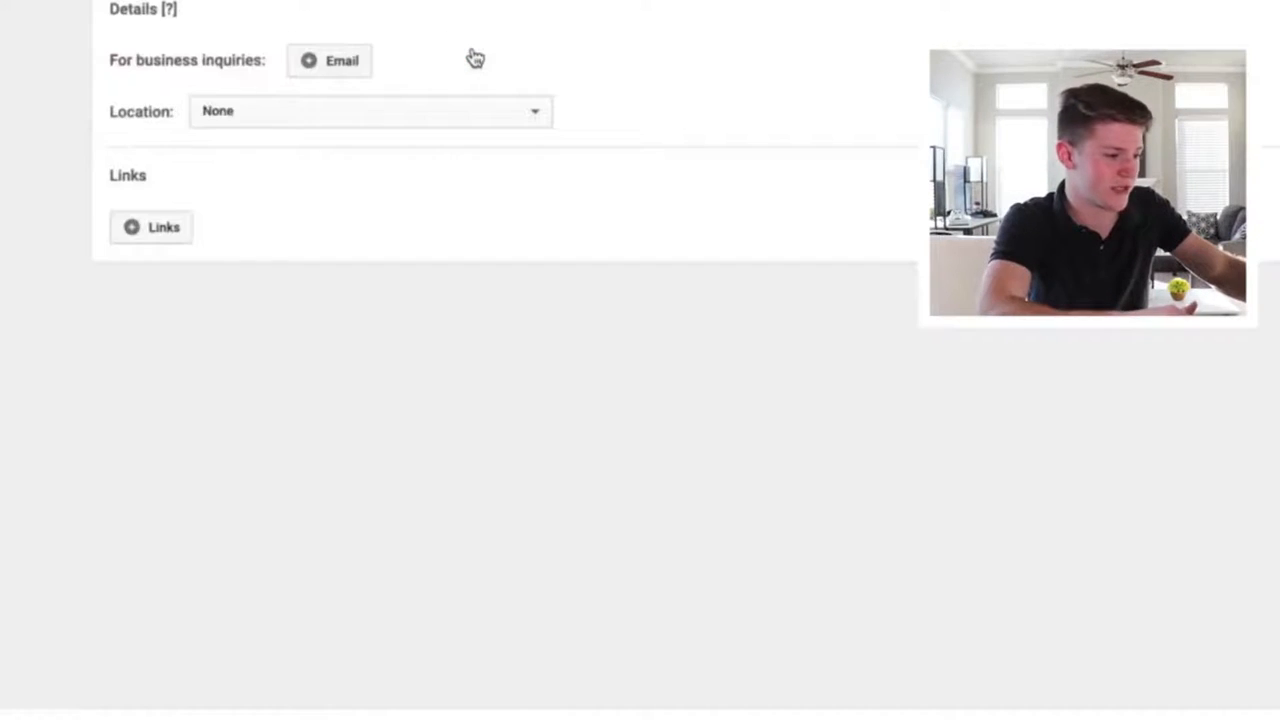
pyautogui.scroll(2, 600, 236)
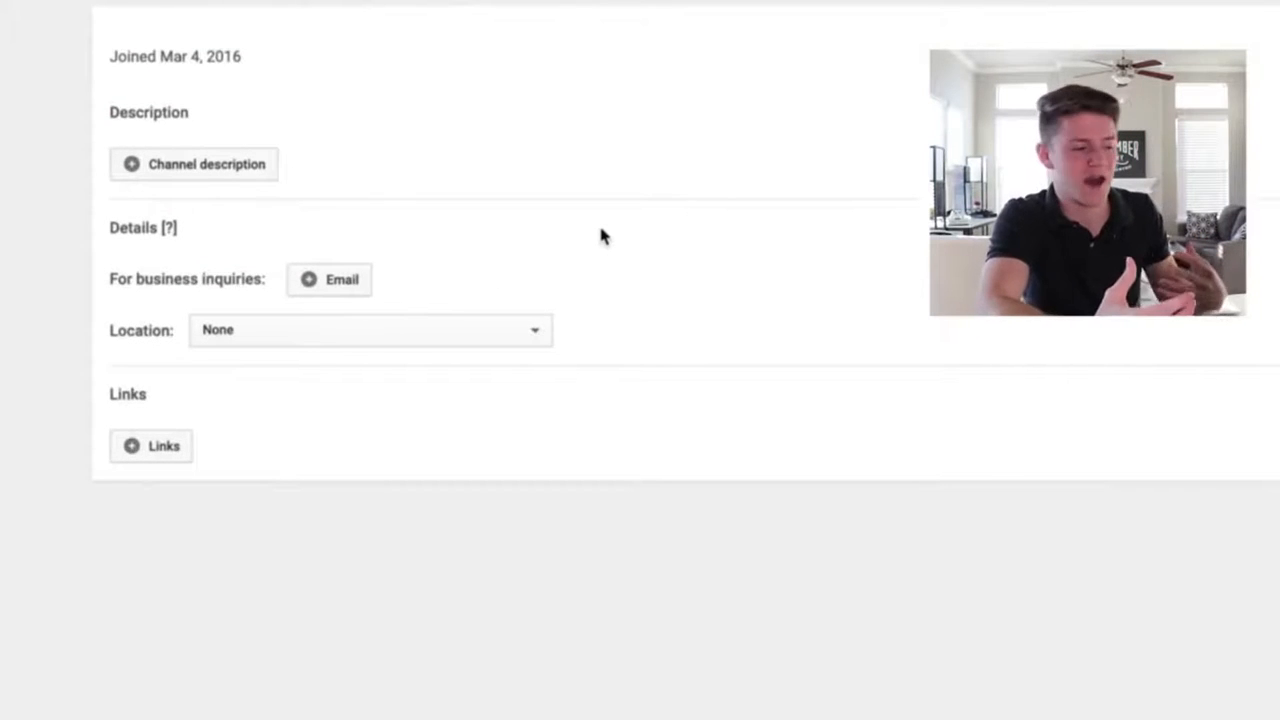
pyautogui.click(218, 165)
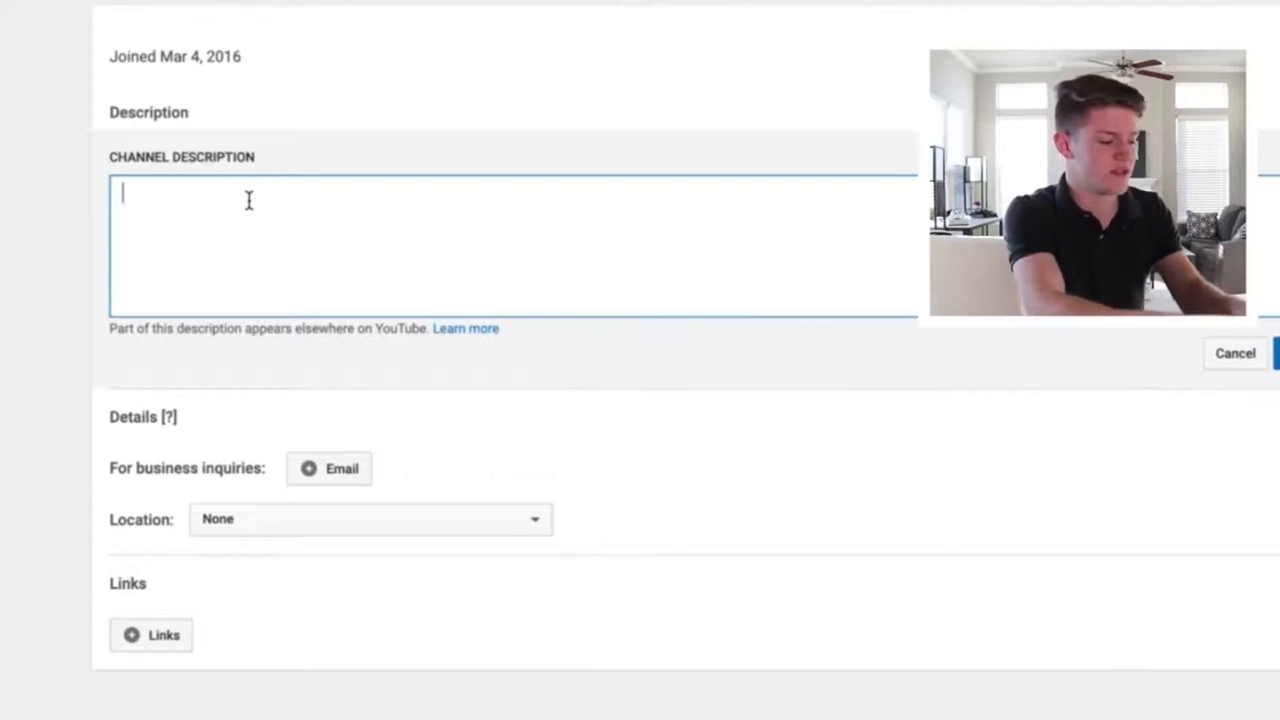
pyautogui.write('h')
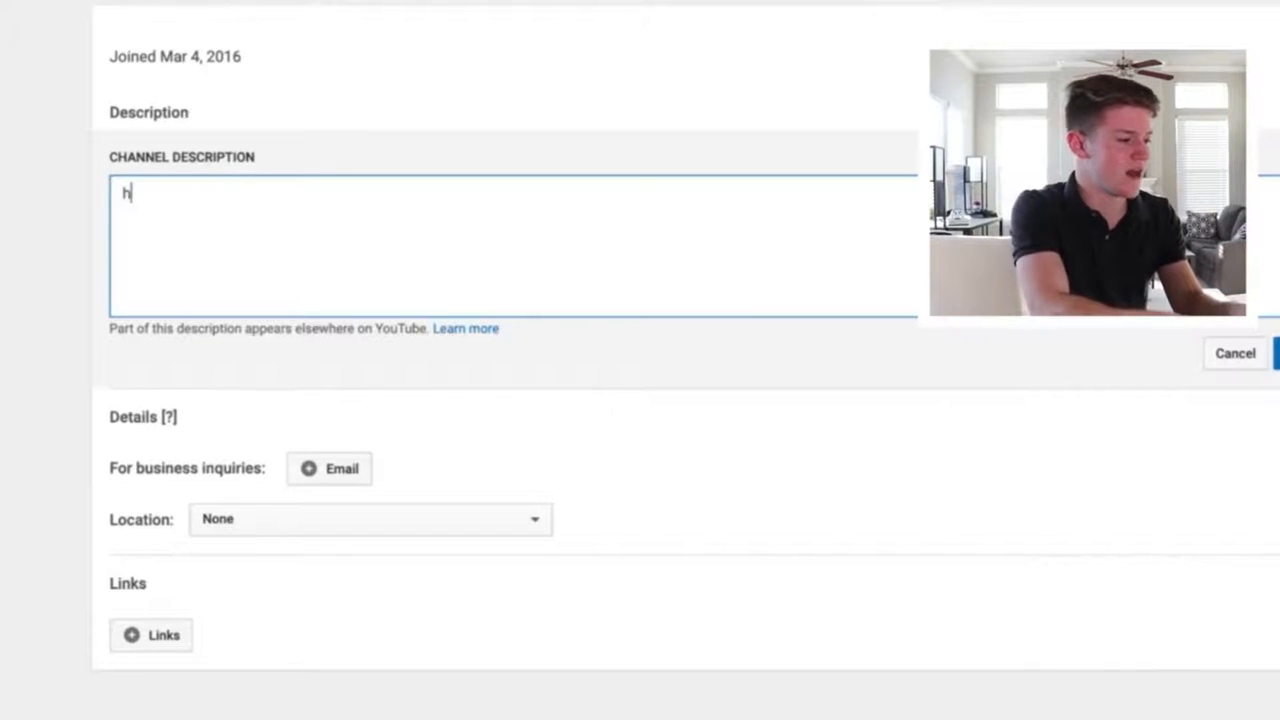
pyautogui.press('BackSpace')
pyautogui.write('fun')
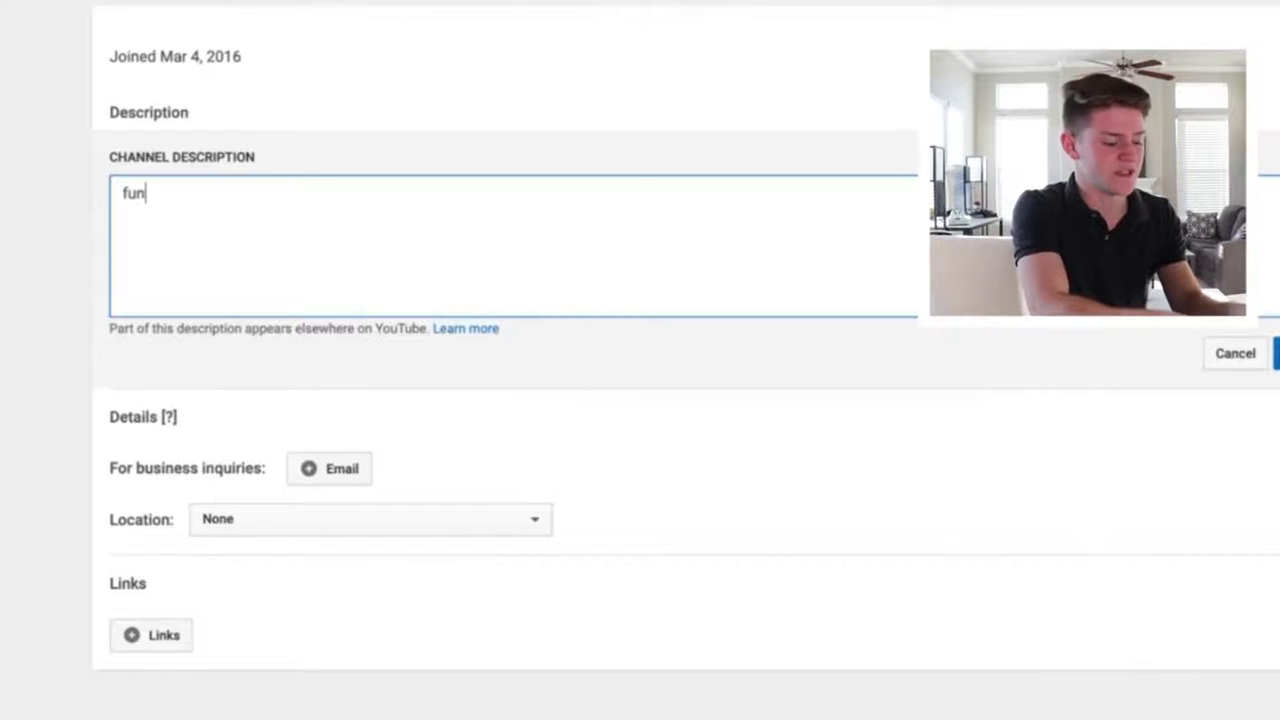
pyautogui.write(', happy, great,')
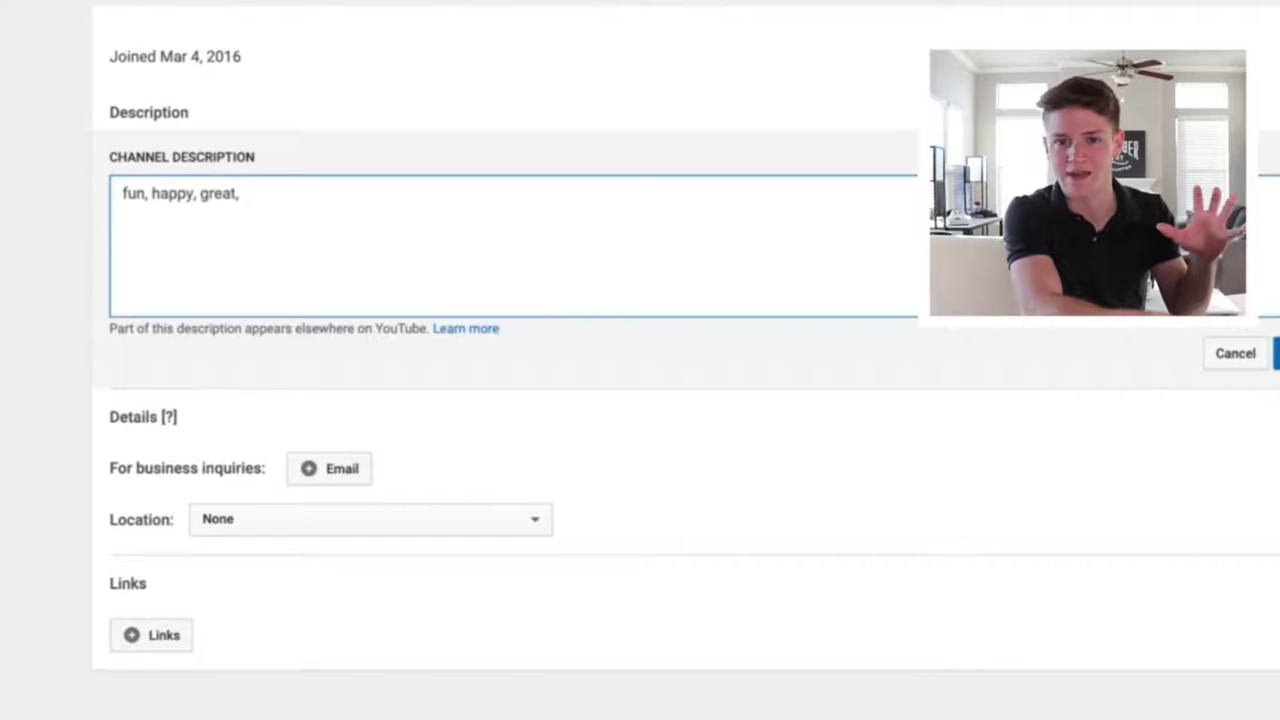
pyautogui.press('BackSpace')
pyautogui.press('BackSpace')
pyautogui.press('BackSpace')
pyautogui.press('BackSpace')
pyautogui.press('BackSpace')
pyautogui.press('BackSpace')
pyautogui.press('BackSpace')
pyautogui.press('BackSpace')
pyautogui.press('BackSpace')
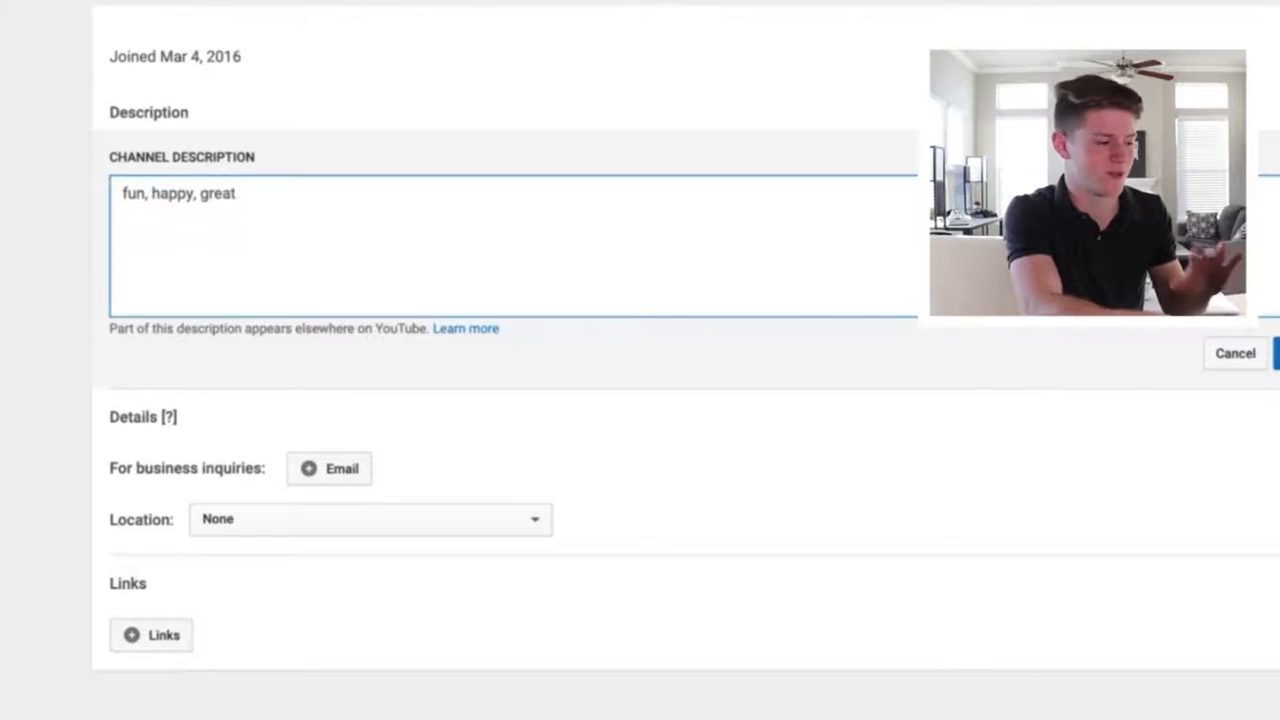
pyautogui.press('BackSpace')
pyautogui.press('BackSpace')
pyautogui.press('BackSpace')
pyautogui.press('BackSpace')
pyautogui.press('BackSpace')
pyautogui.press('BackSpace')
pyautogui.press('BackSpace')
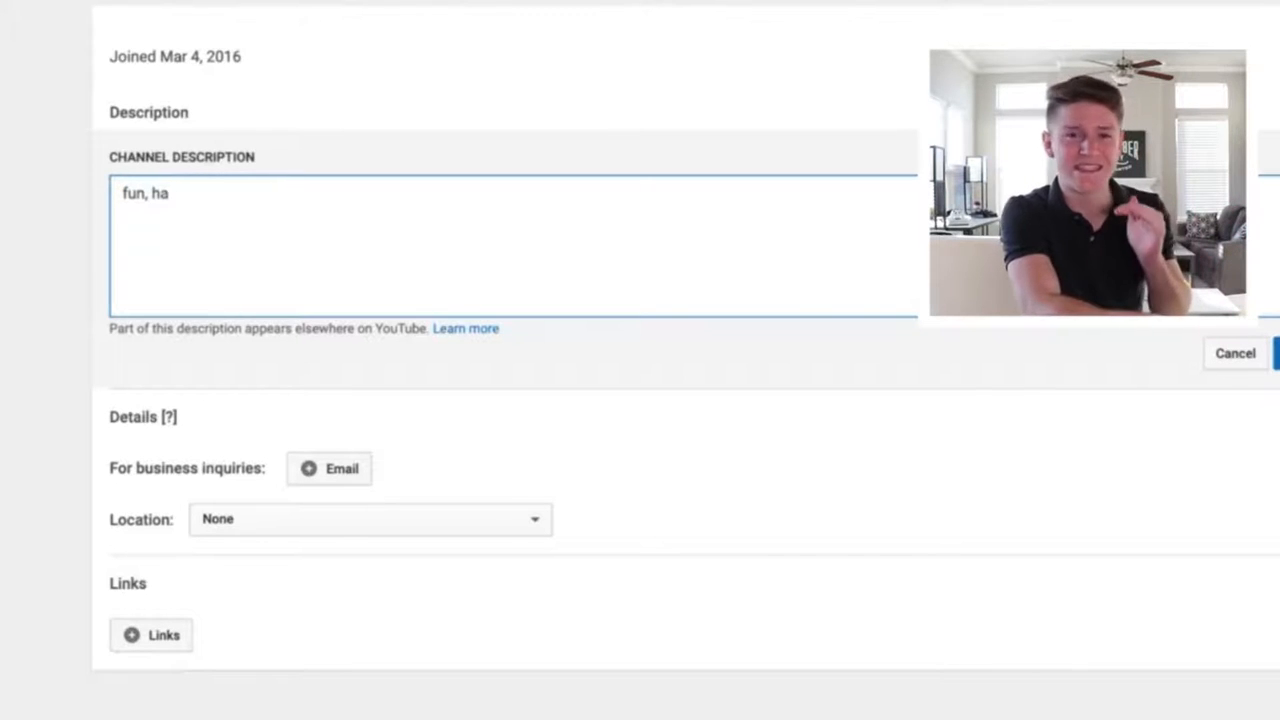
pyautogui.press('BackSpace')
pyautogui.press('BackSpace')
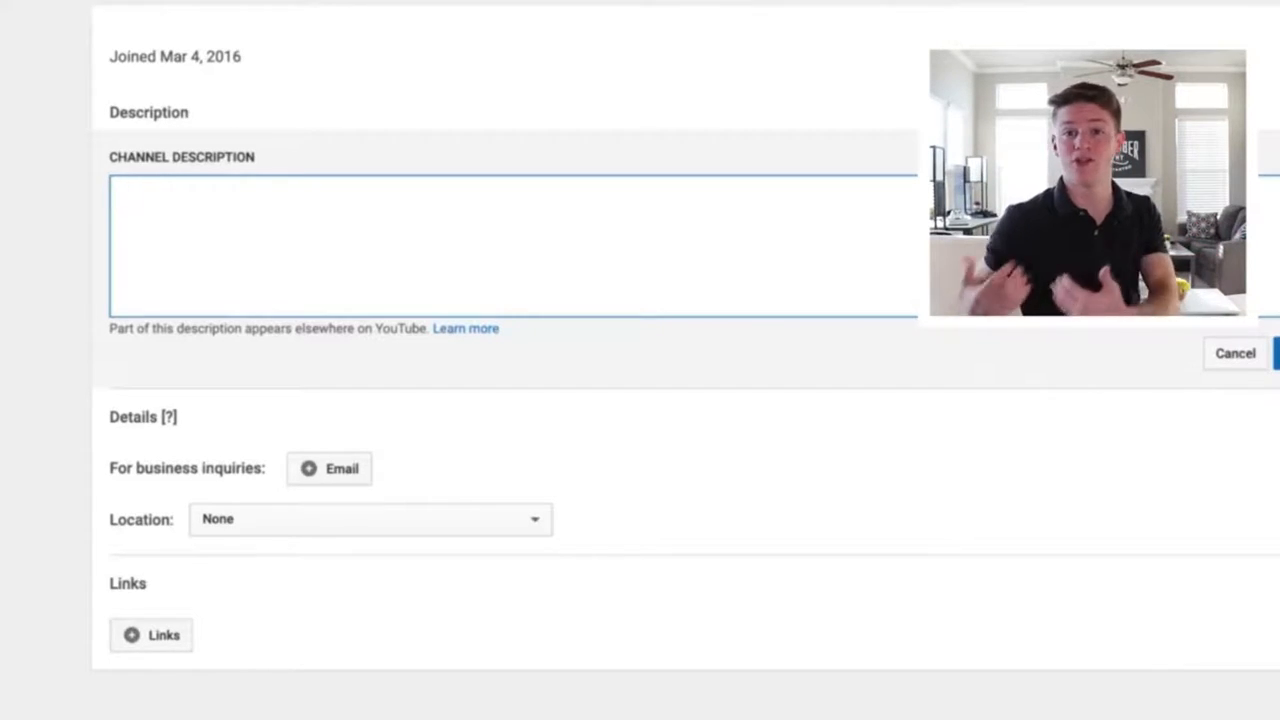
# Write the channel description as the creator's name followed by "is a social media expert mainly around YouTube growth and marketing".
pyautogui.write('Cale')
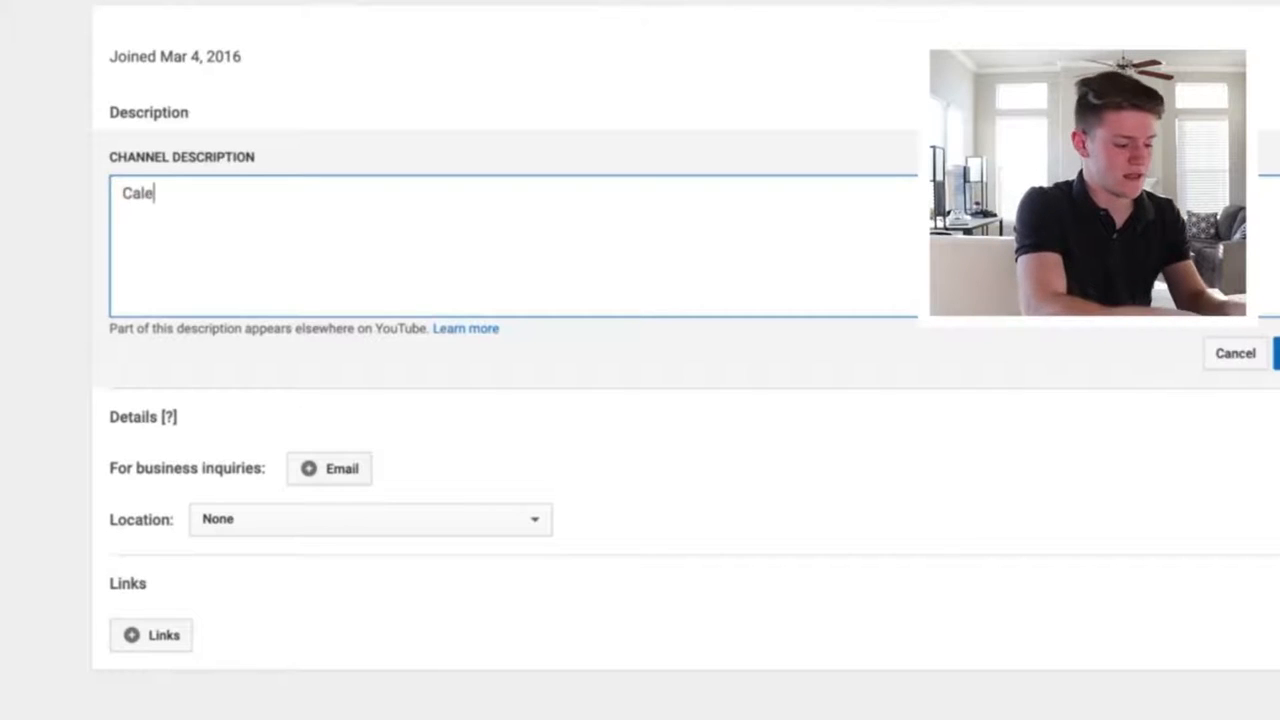
pyautogui.write('b Boxx is a social')
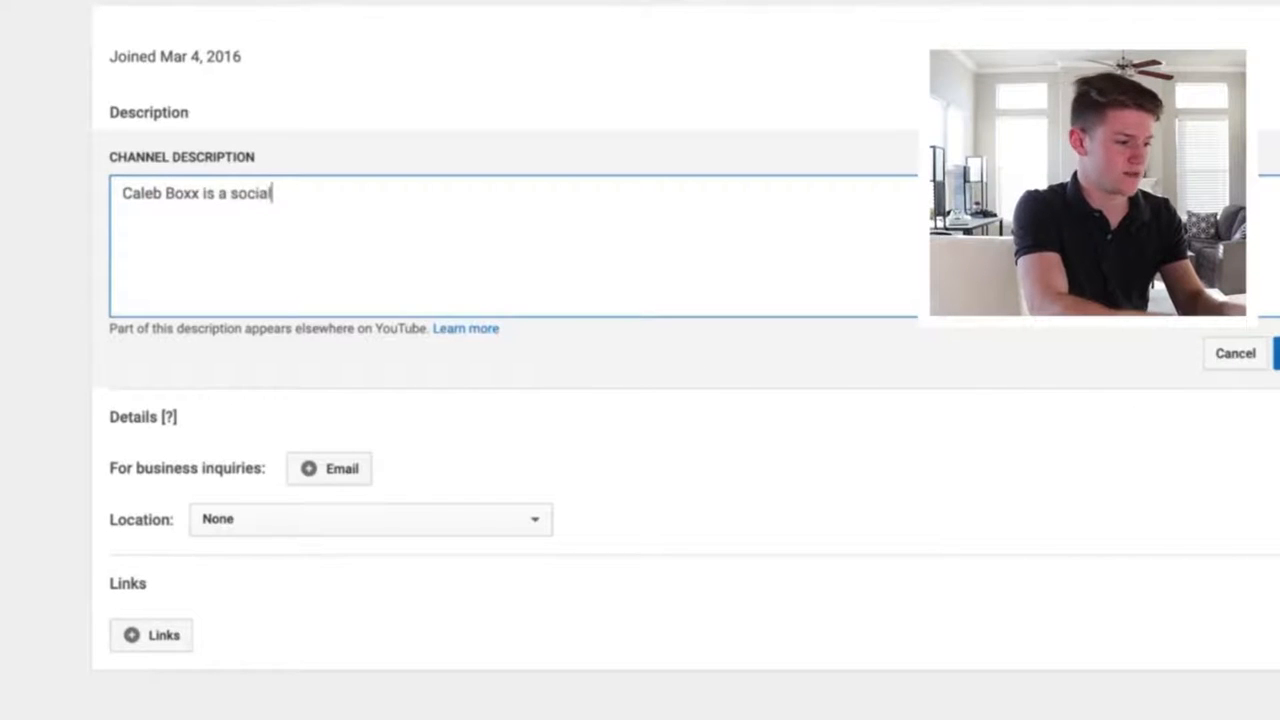
pyautogui.write(' media expert mai')
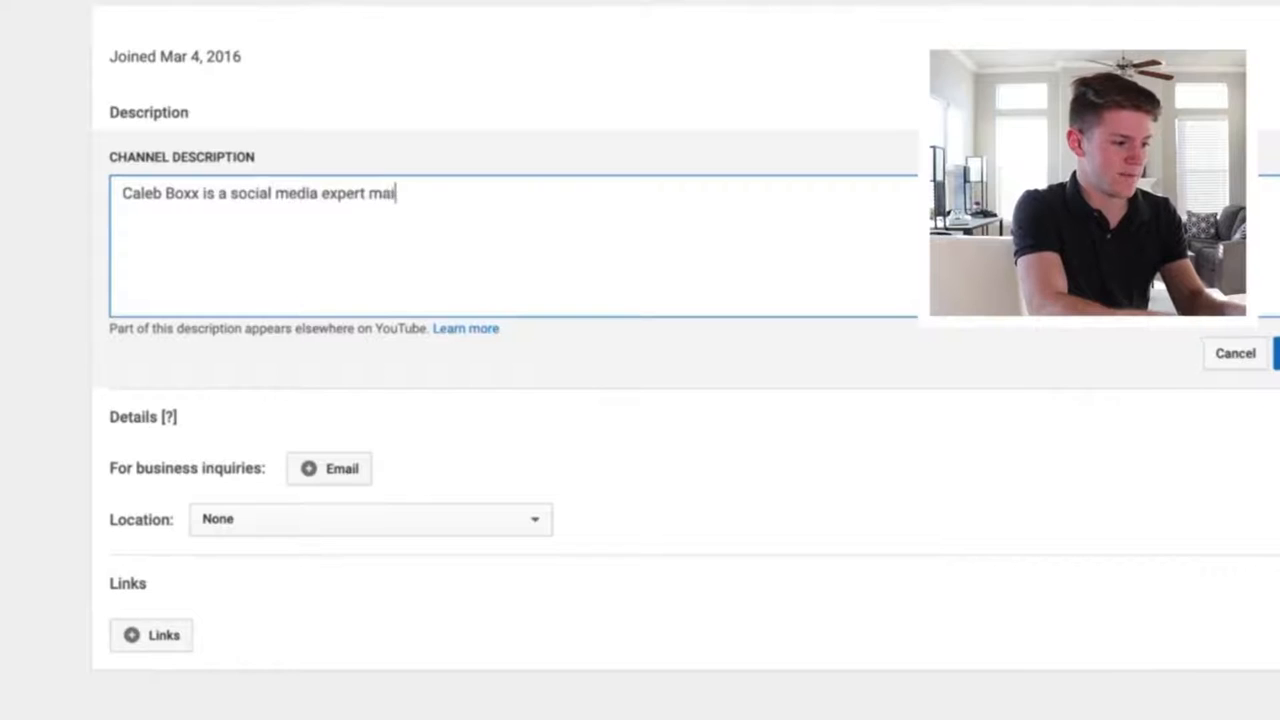
pyautogui.write('nly around YouTube')
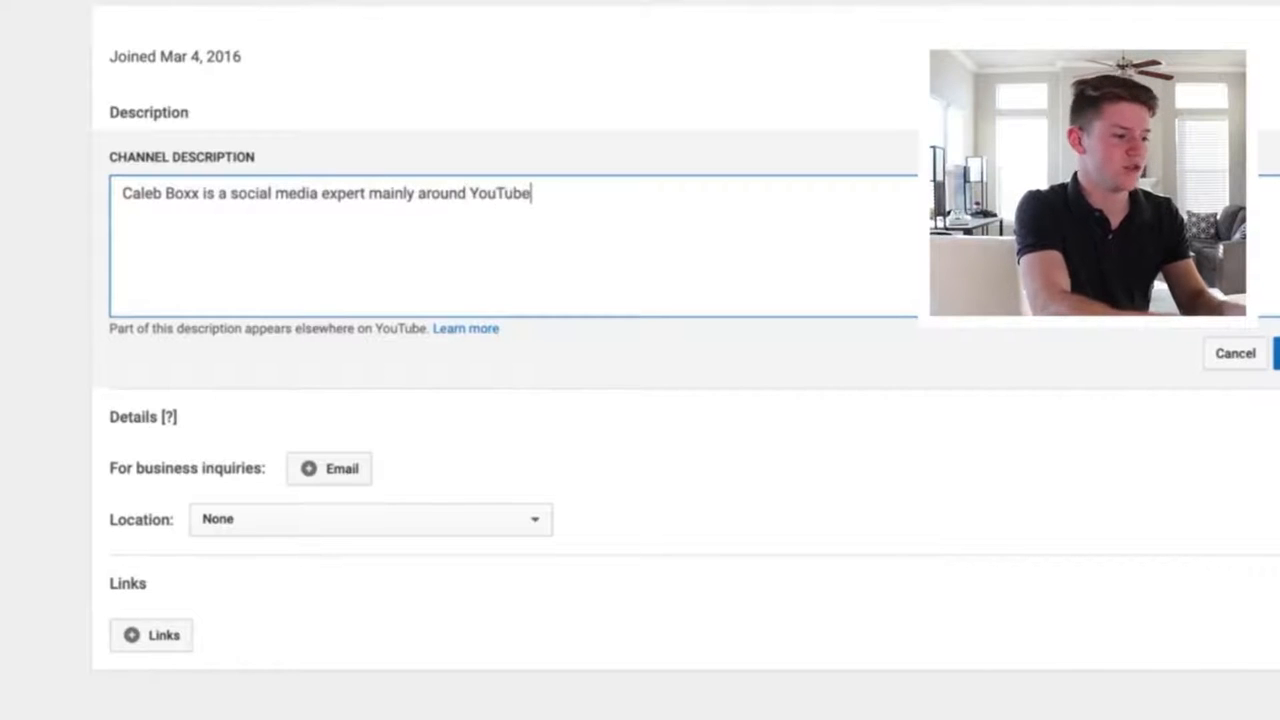
pyautogui.write(' growth and marketing')
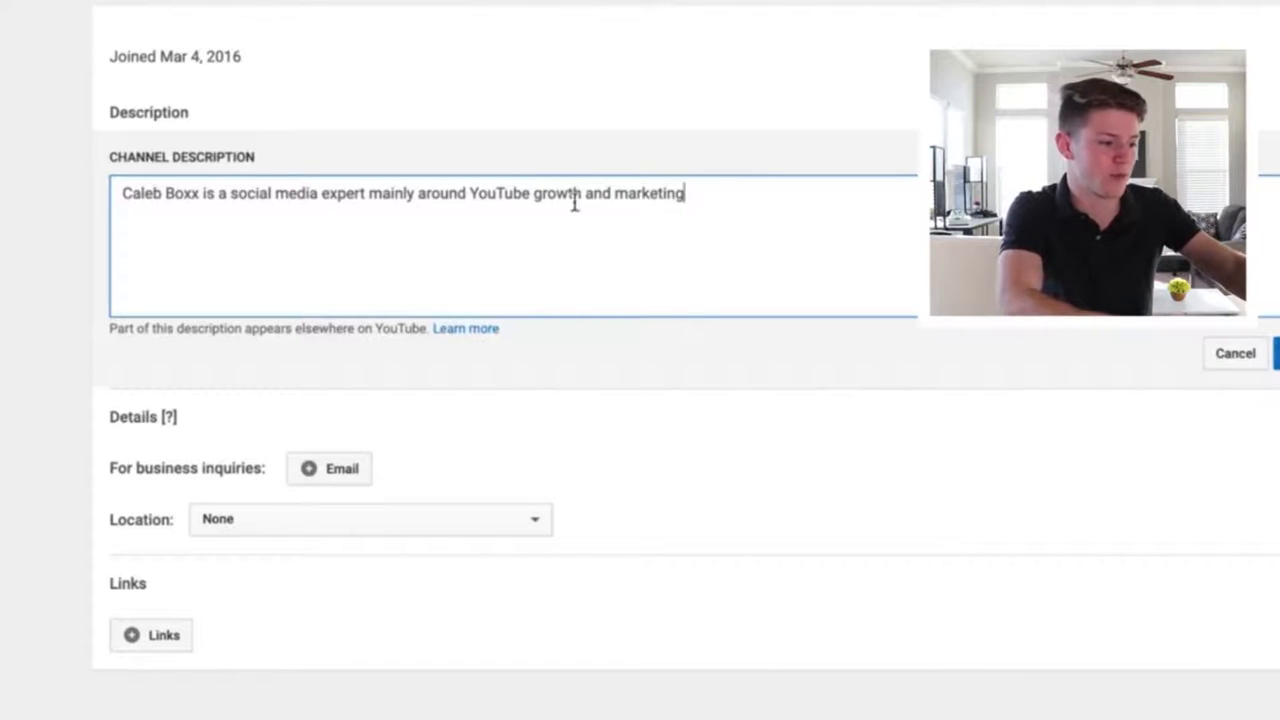
pyautogui.moveTo(470, 195); pyautogui.dragTo(617, 193)
pyautogui.click(626, 234)
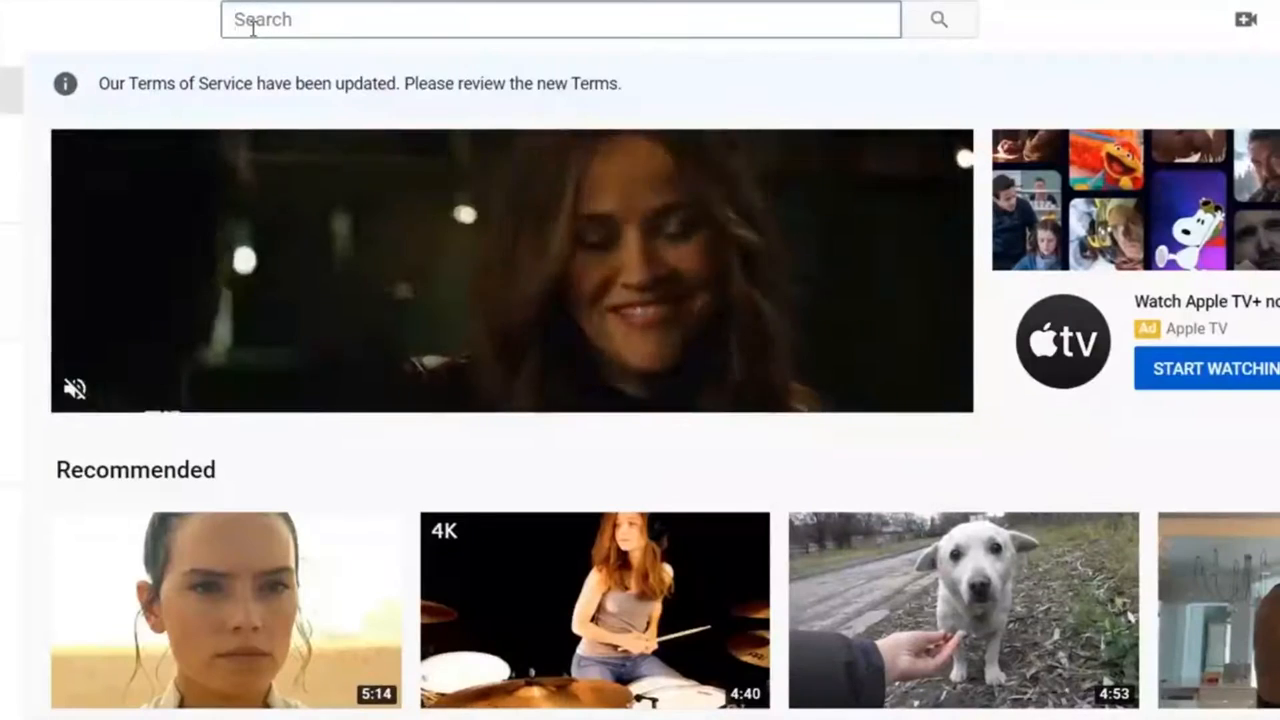
# Search YouTube for "marketing", filter the results to channels, and browse them.
pyautogui.write('marketing')
pyautogui.press('Return')
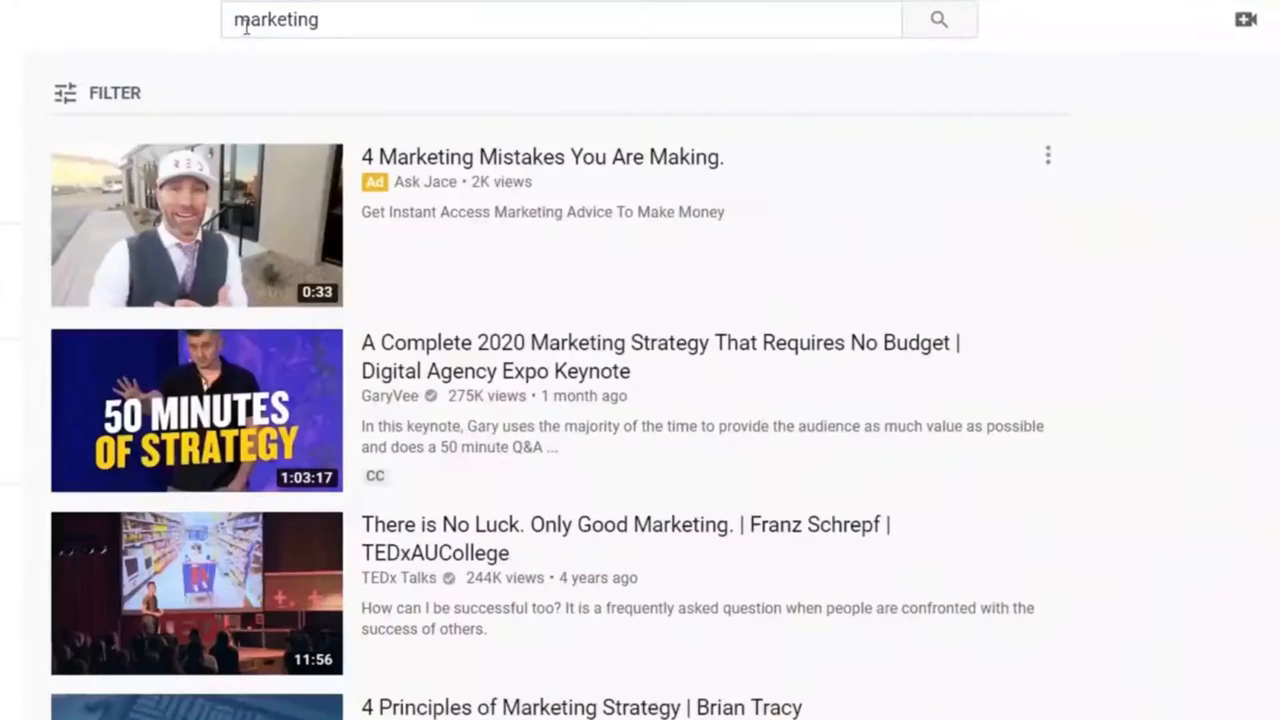
pyautogui.click(104, 96)
pyautogui.click(298, 250)
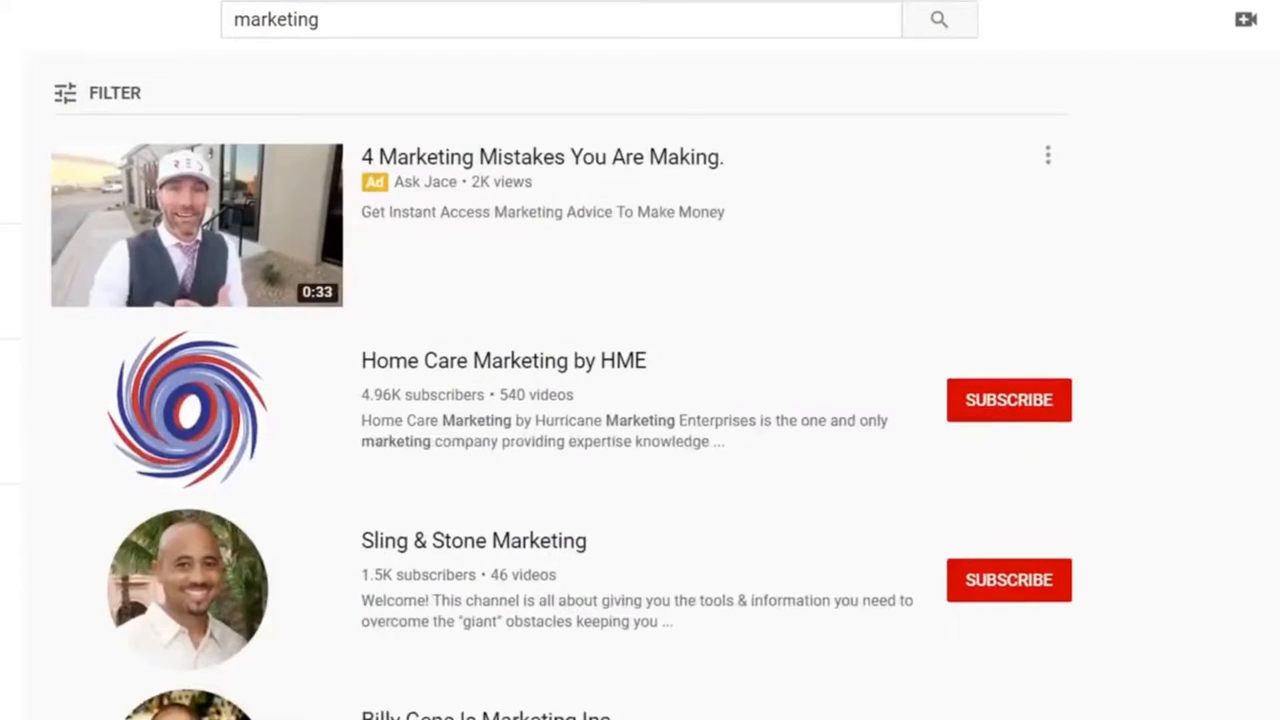
pyautogui.scroll(-3, 560, 380)
pyautogui.scroll(-5, 590, 385)
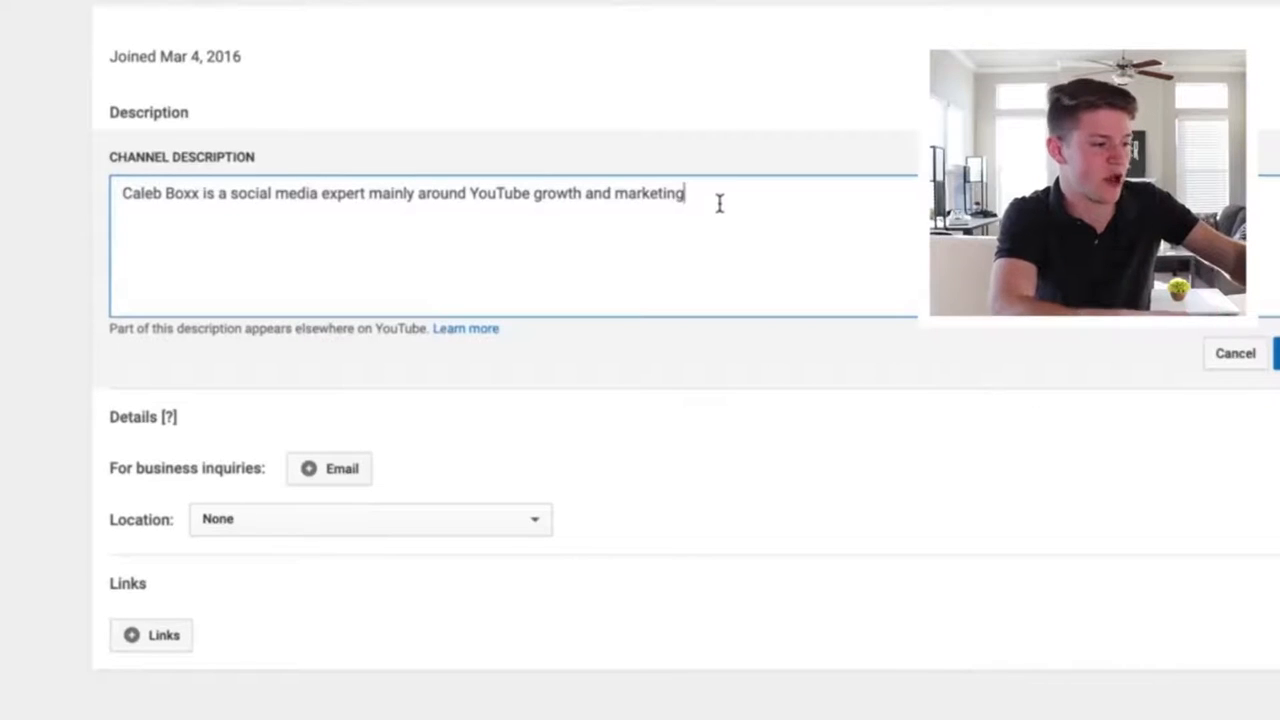
# Save the channel description and set the channel's location to United States.
pyautogui.click(1277, 353)
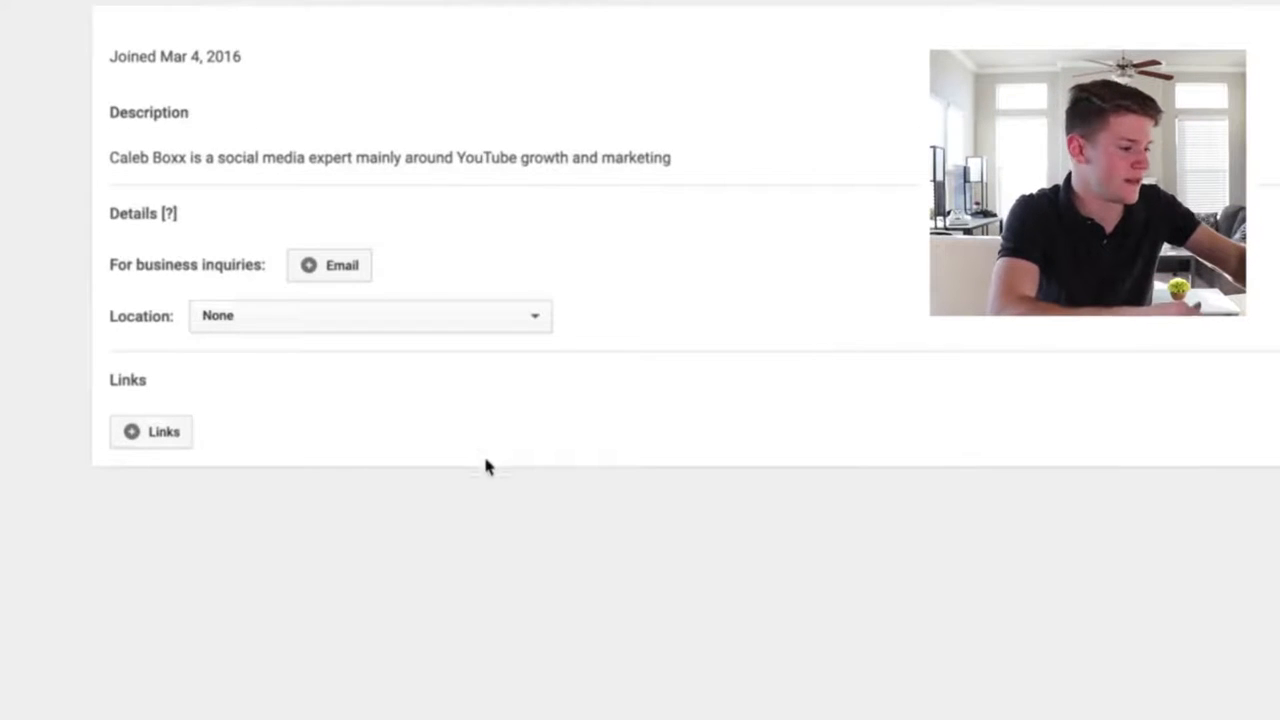
pyautogui.click(419, 332)
pyautogui.scroll(-20, 417, 611)
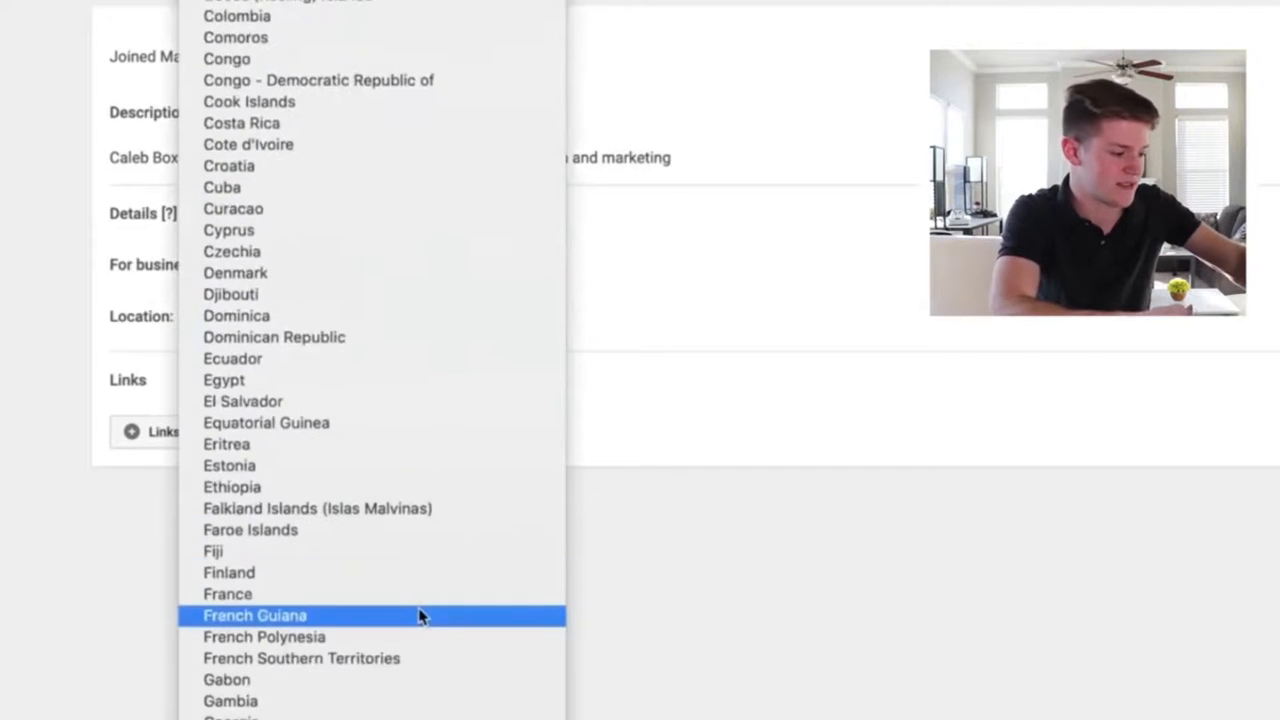
pyautogui.scroll(-20, 422, 616)
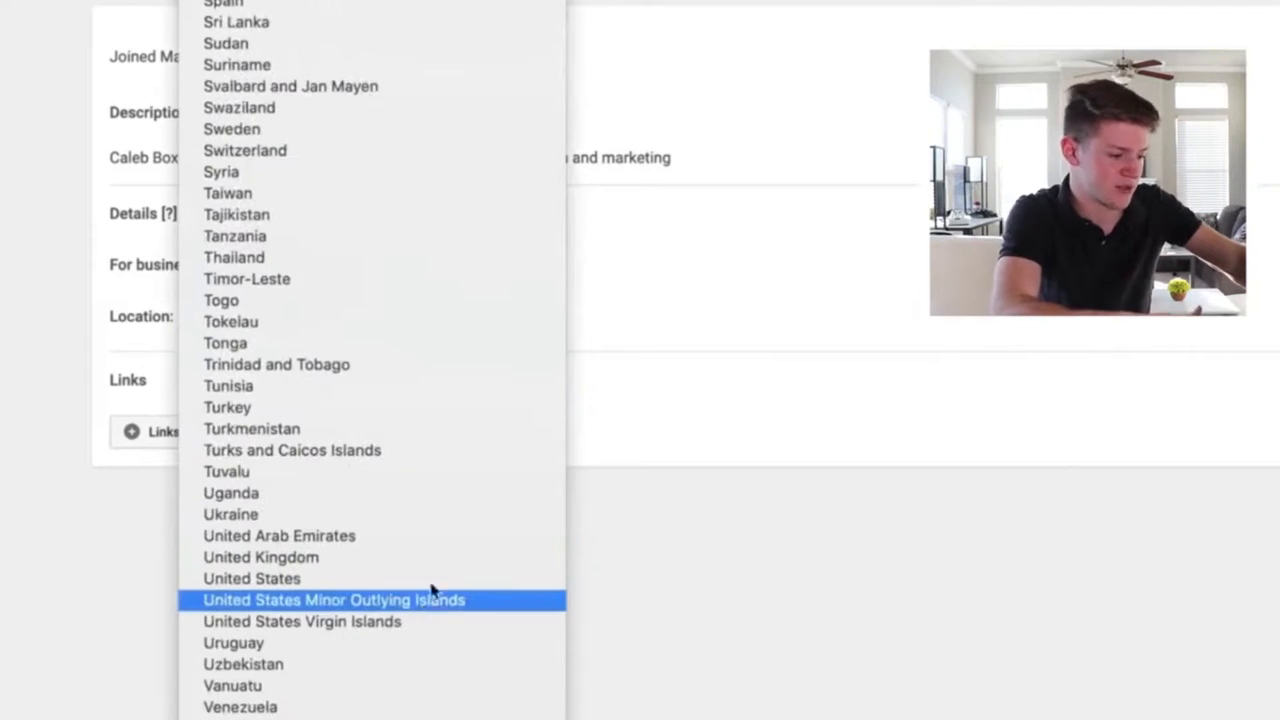
pyautogui.click(437, 582)
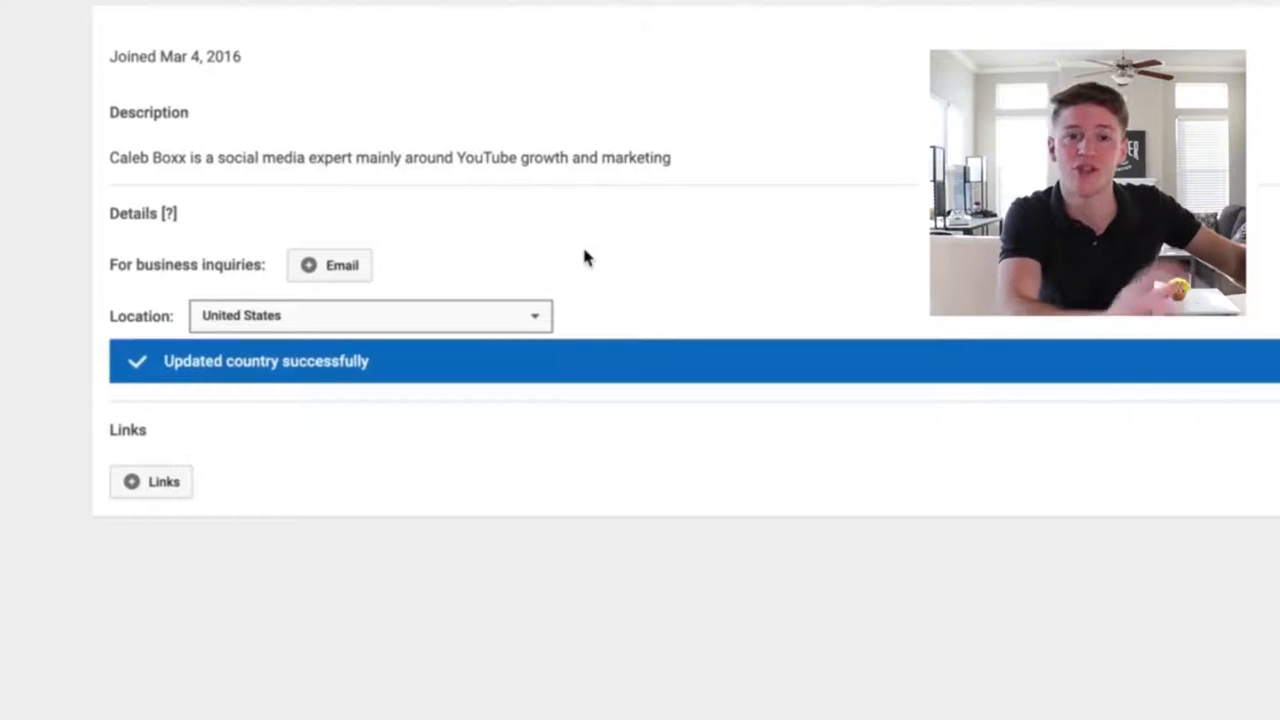
pyautogui.click(160, 491)
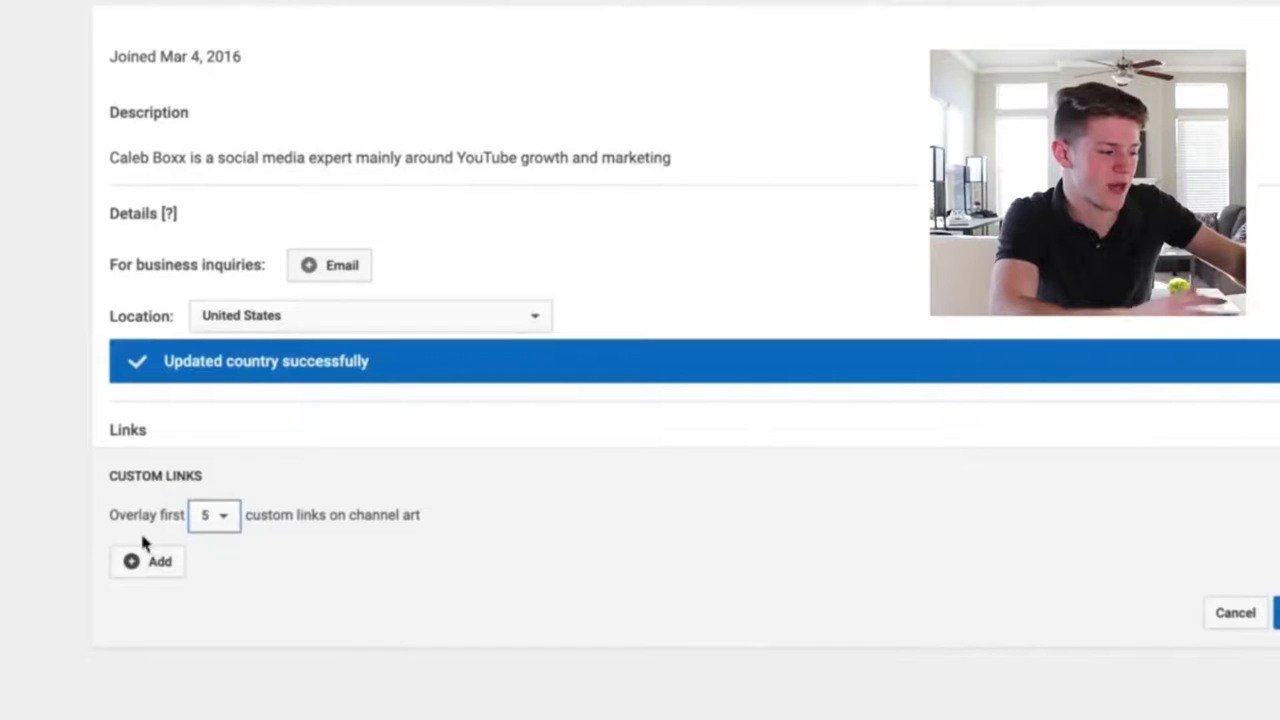
pyautogui.click(141, 559)
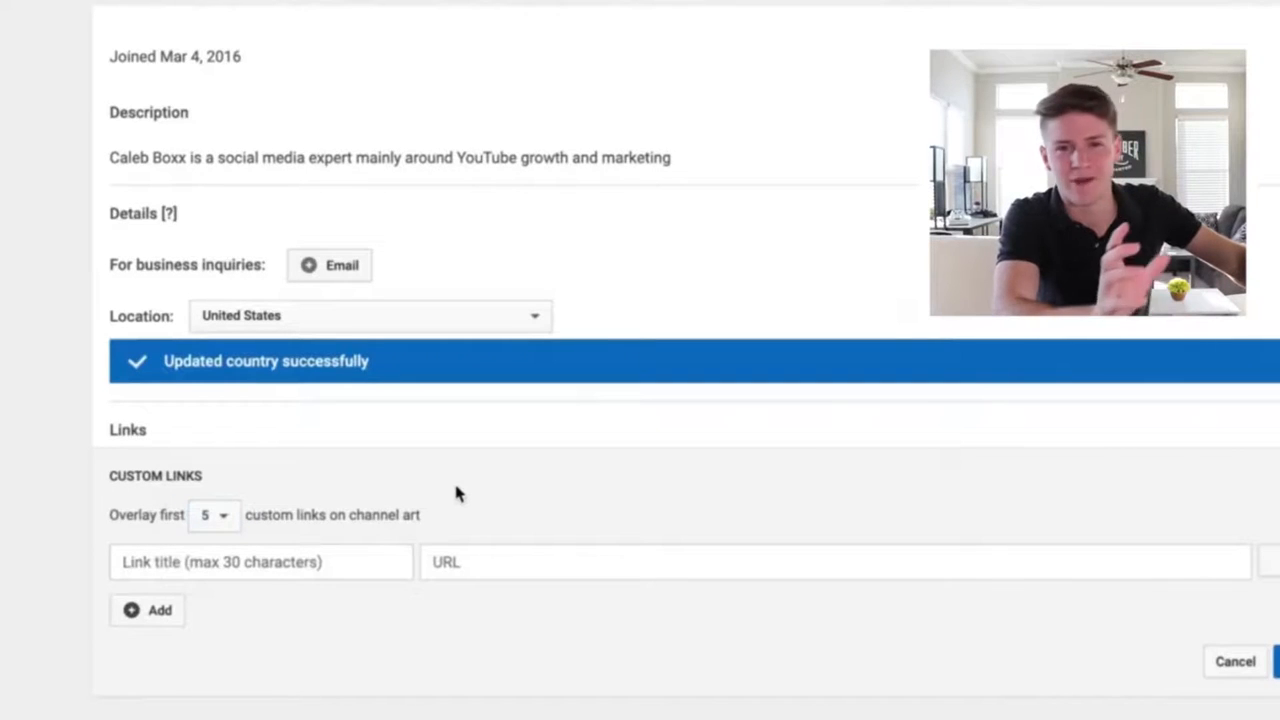
pyautogui.click(325, 563)
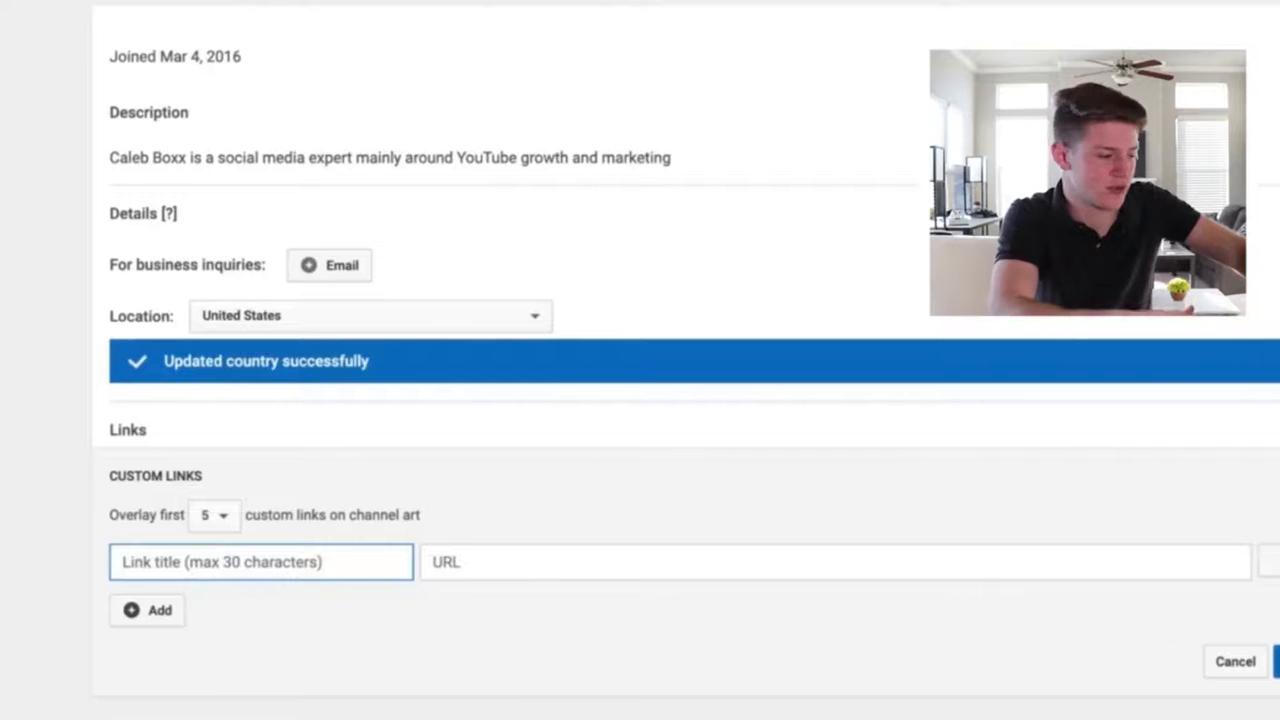
pyautogui.click(1235, 661)
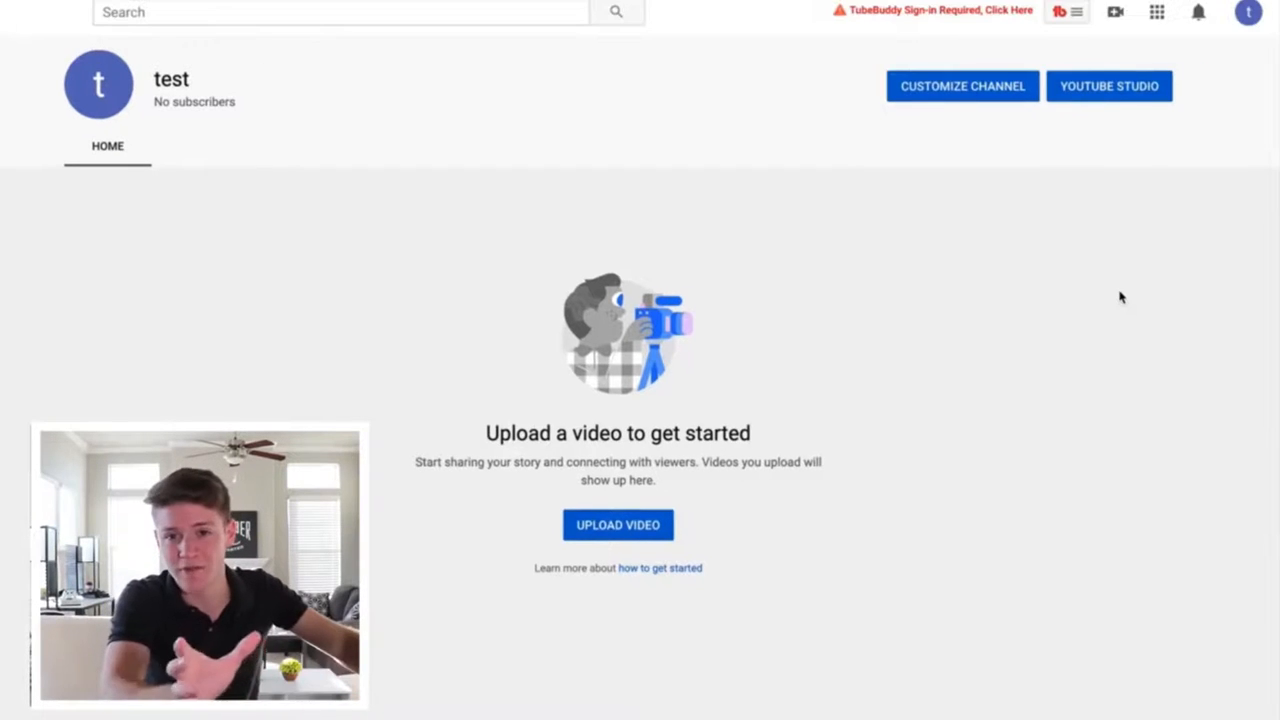
# Start the channel's account verification from its status and features page, choosing to receive the verification code by text message.
pyautogui.click(1252, 11)
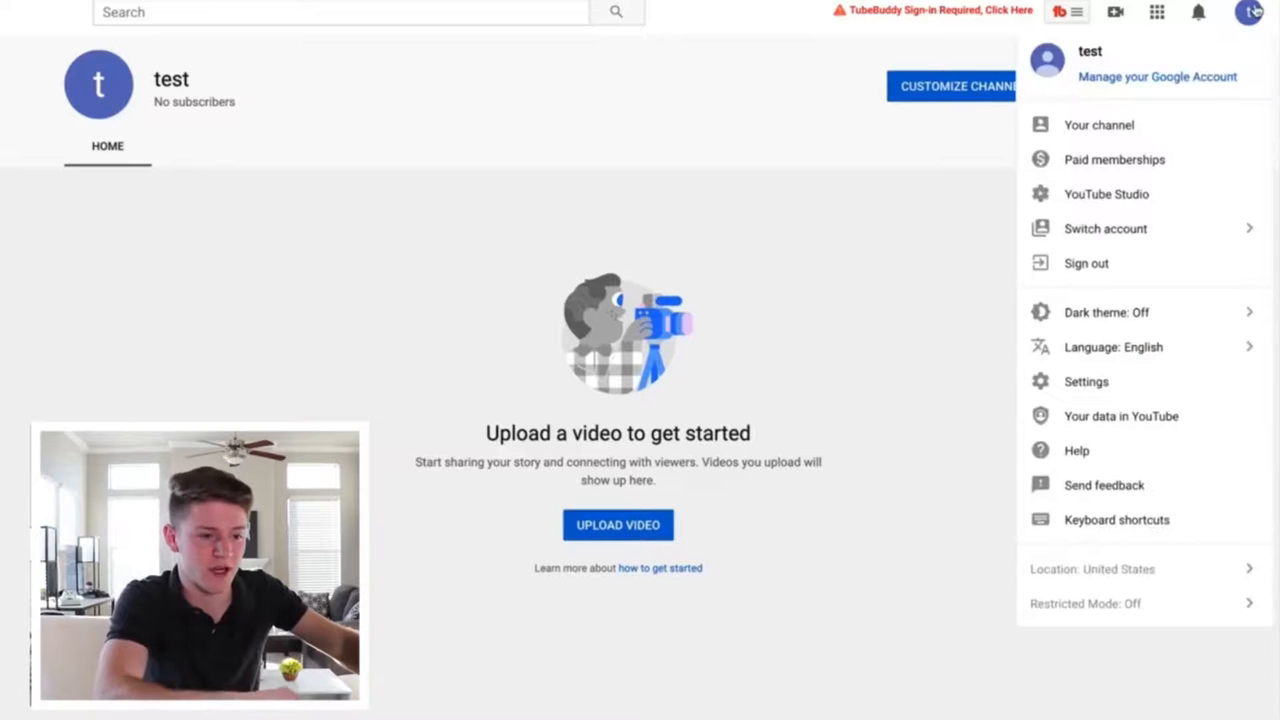
pyautogui.click(1115, 386)
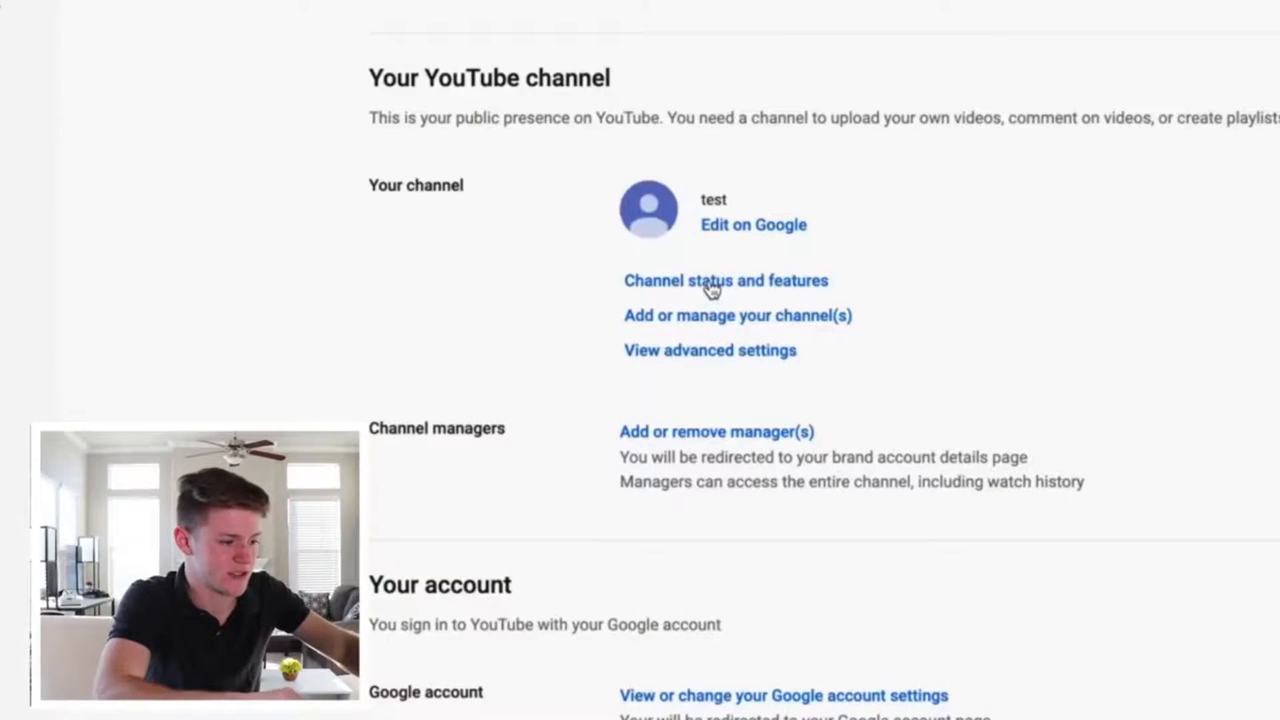
pyautogui.click(710, 286)
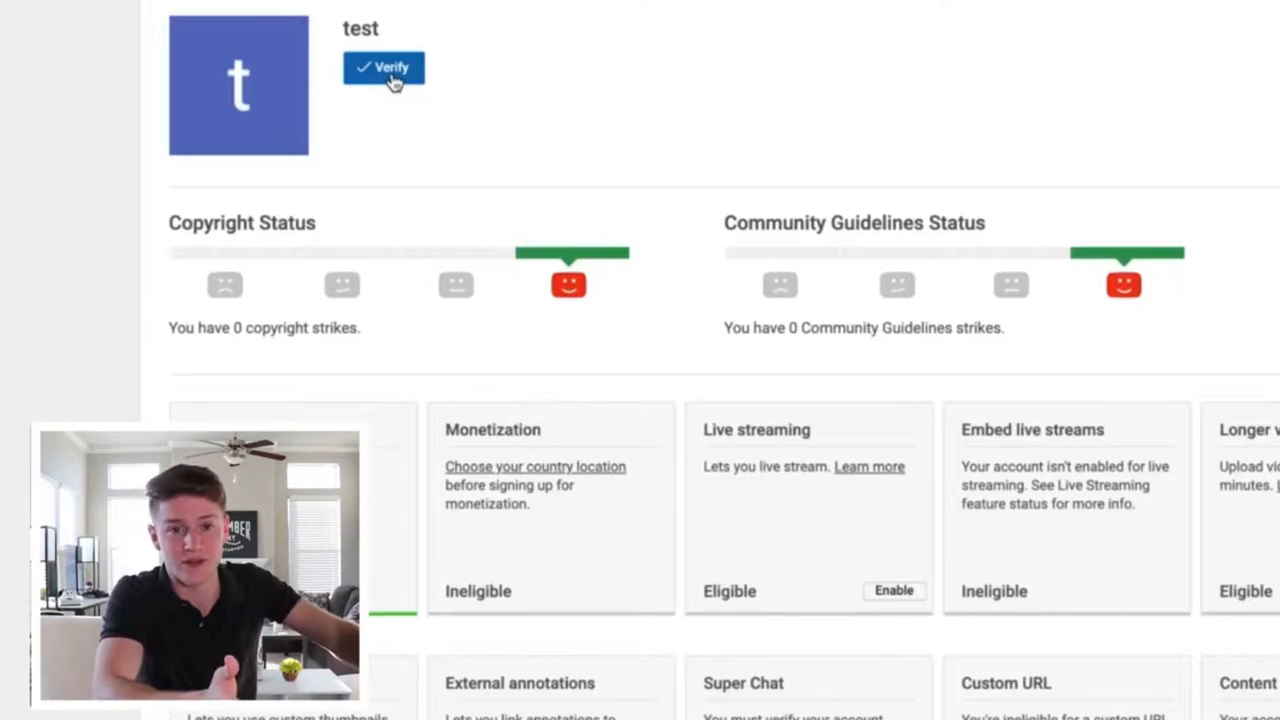
pyautogui.click(392, 80)
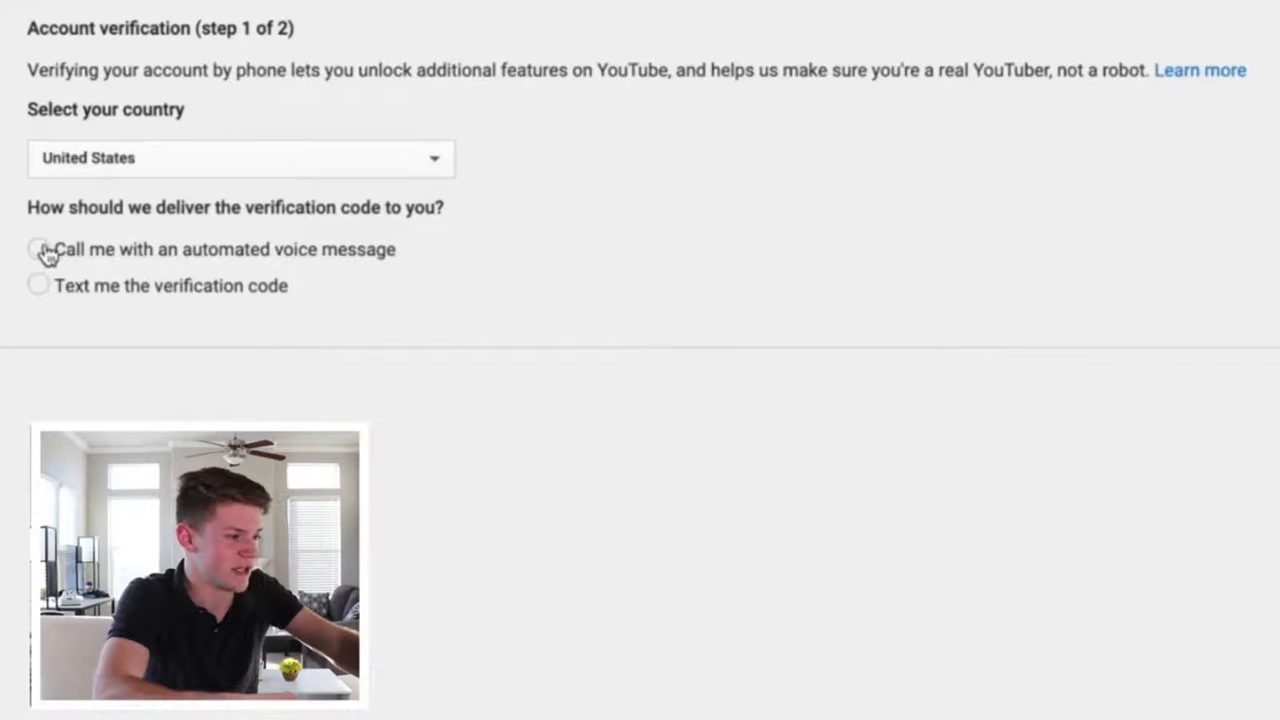
pyautogui.click(40, 287)
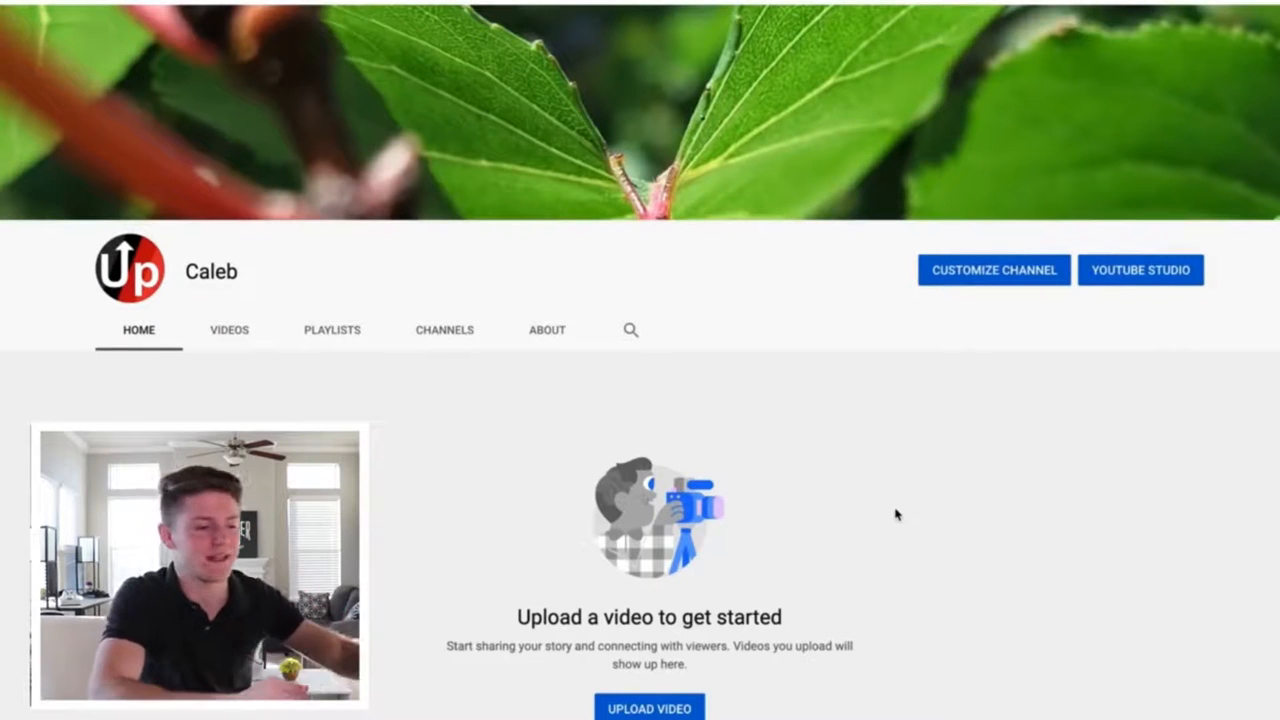
# Add the creator's full name, "marketing" and "youtube growth" as channel keywords in the YouTube Studio channel settings.
pyautogui.click(1141, 270)
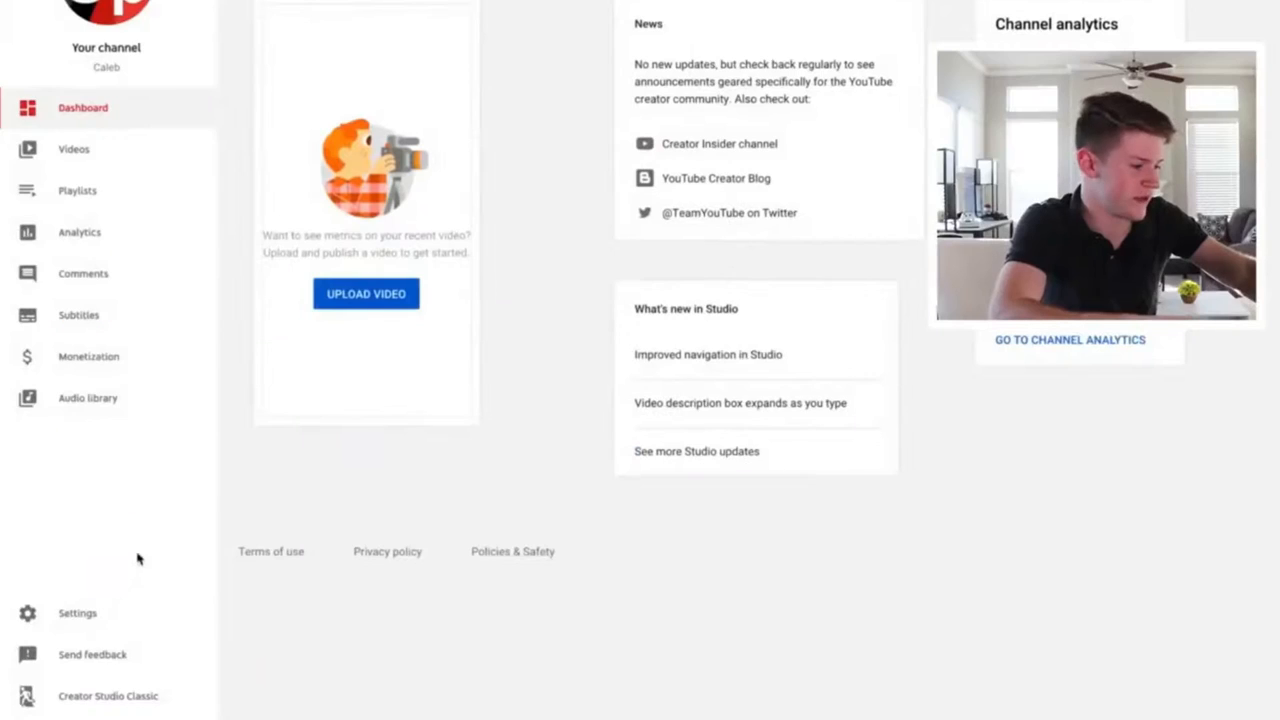
pyautogui.click(88, 614)
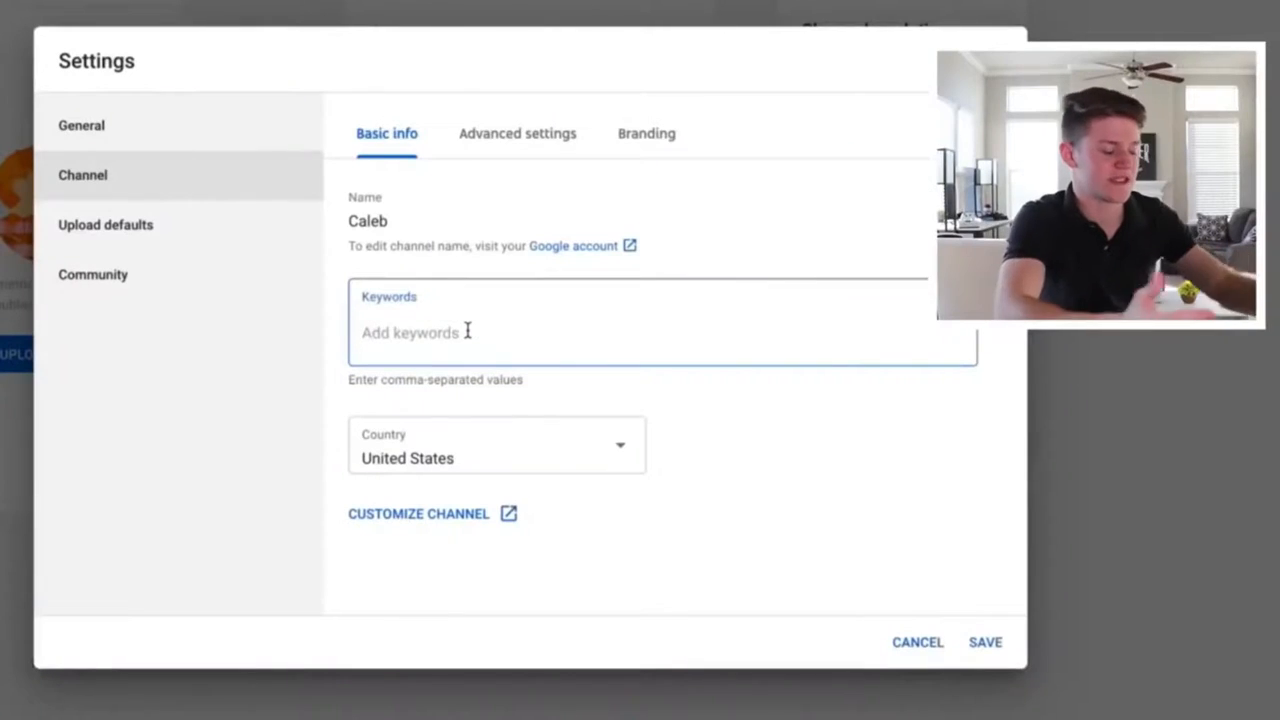
pyautogui.write('Caleb Boxx,')
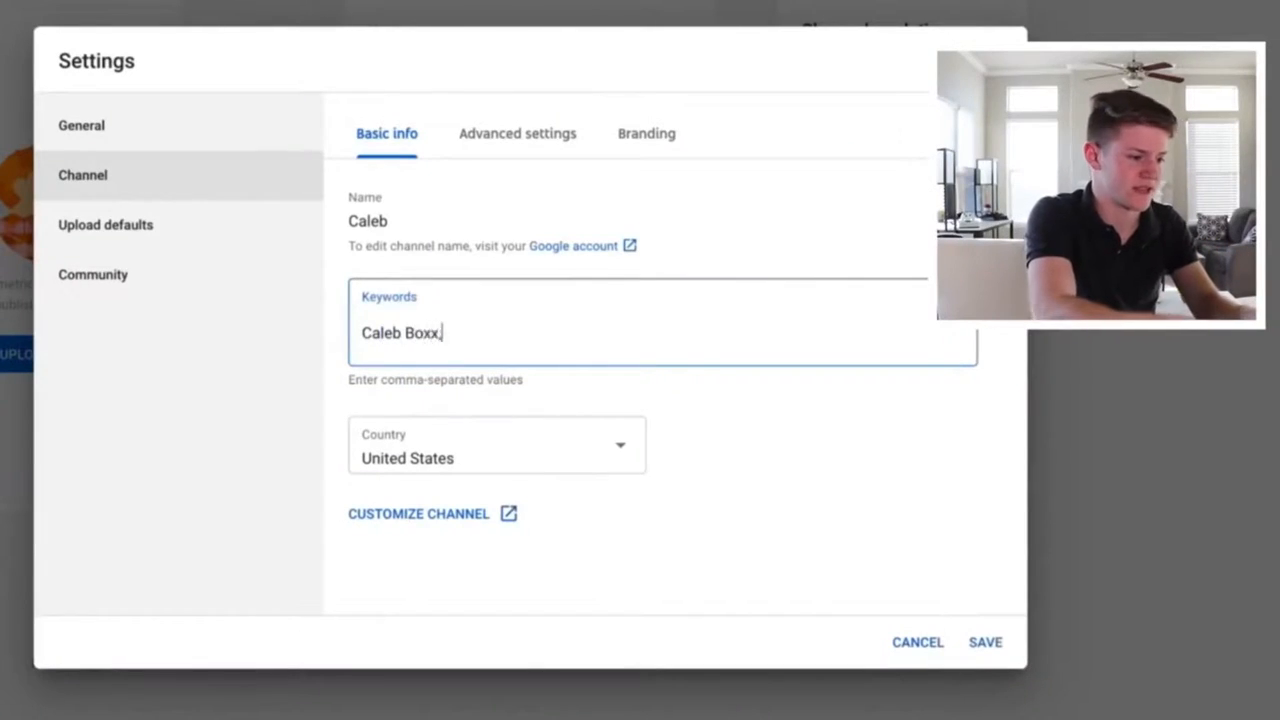
pyautogui.press('Return')
pyautogui.write('market')
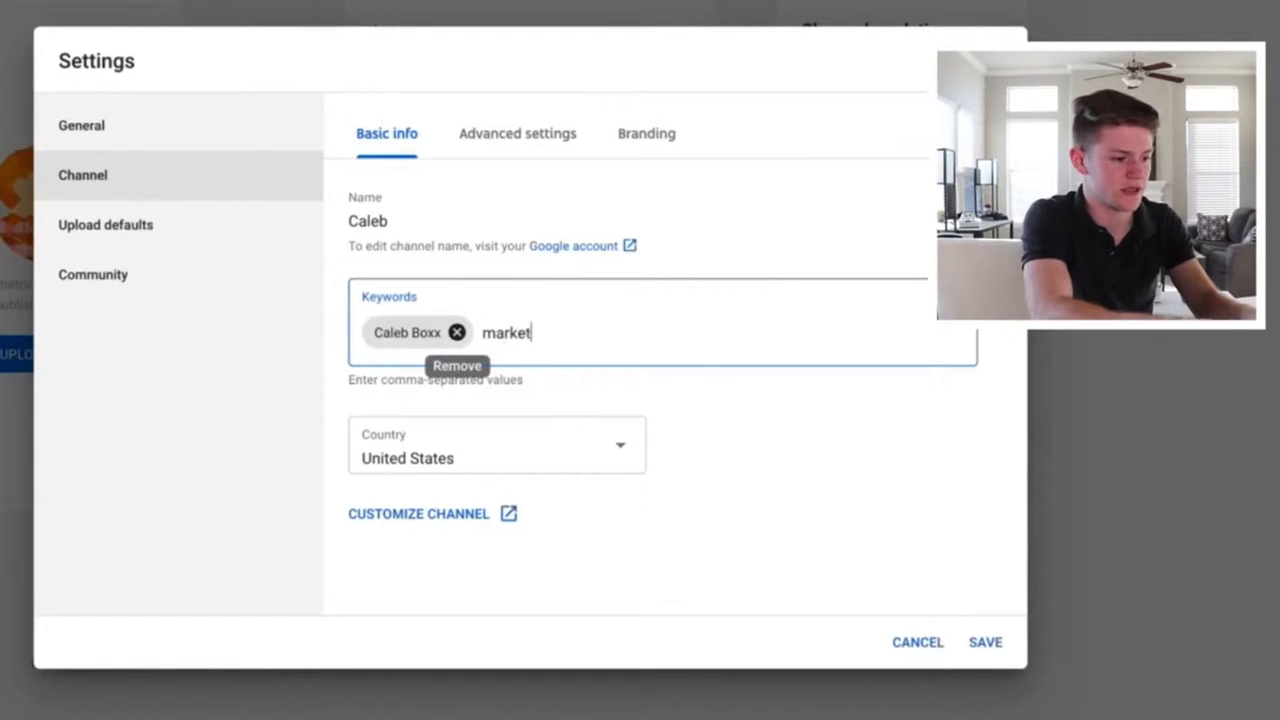
pyautogui.write('ing,houtube')
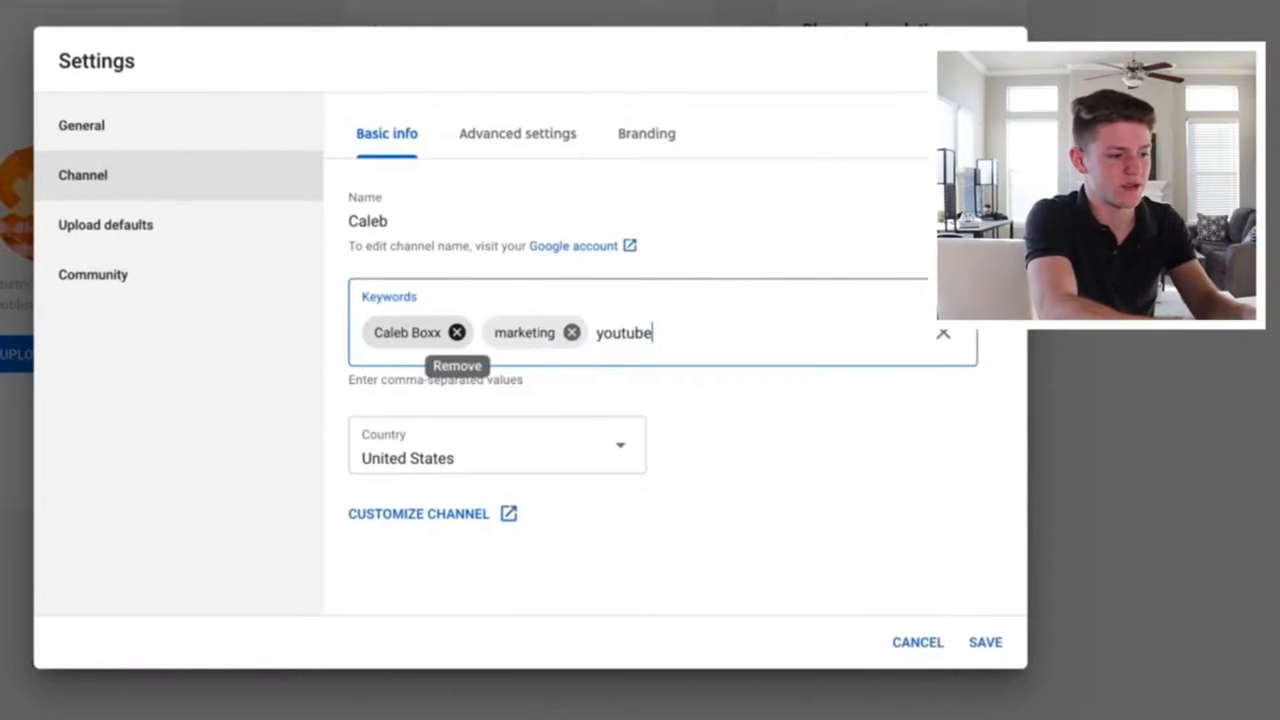
pyautogui.write(' growth,')
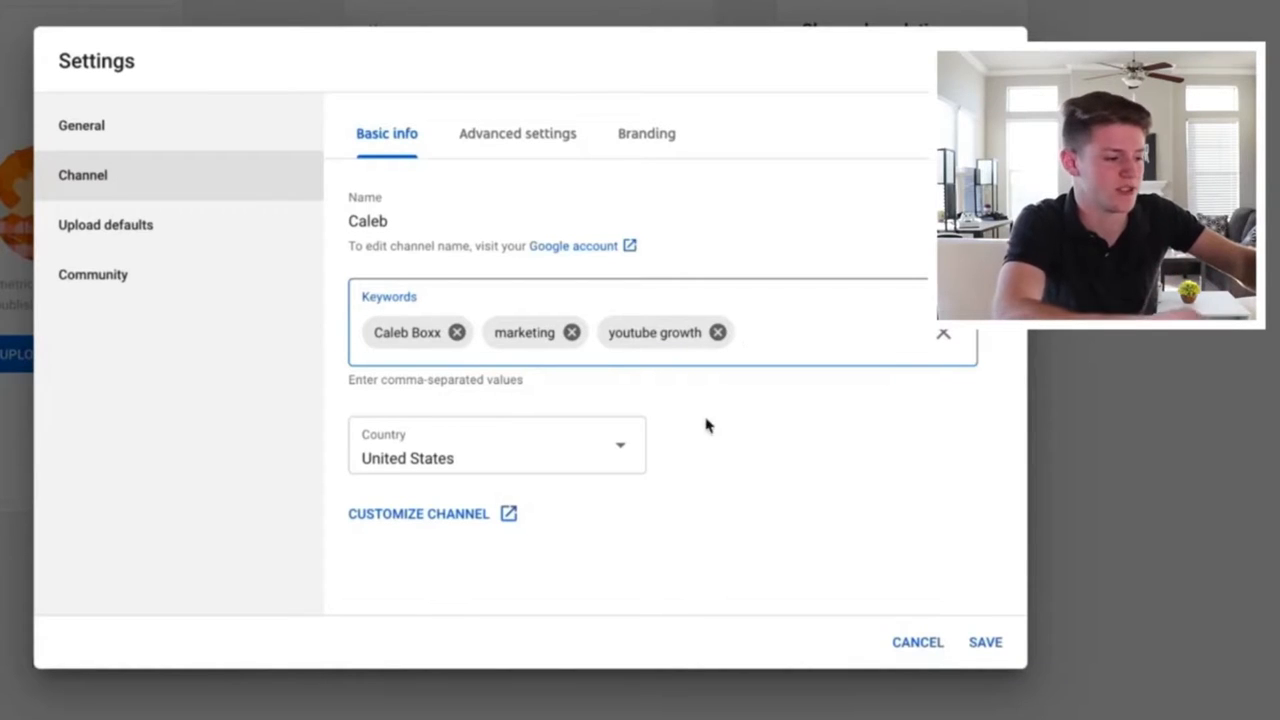
# Set the channel's audience as not made for kids in the advanced channel settings.
pyautogui.click(514, 143)
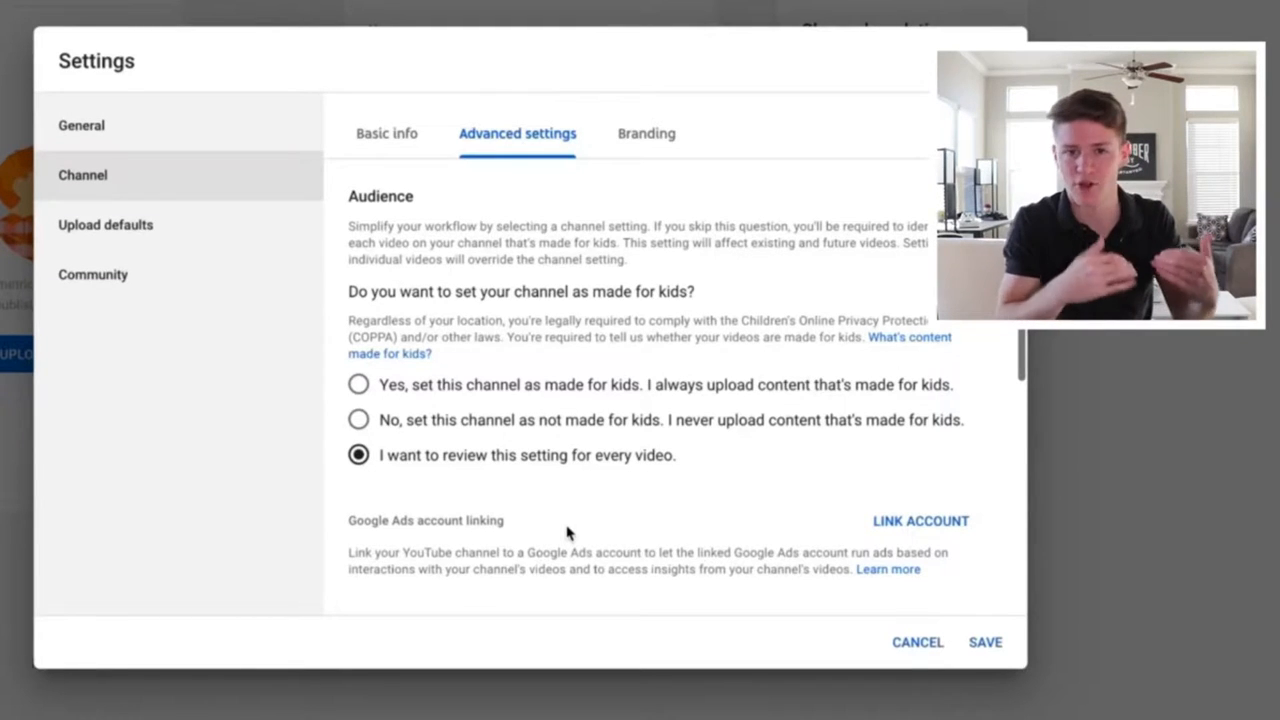
pyautogui.click(460, 394)
pyautogui.scroll(-2, 461, 391)
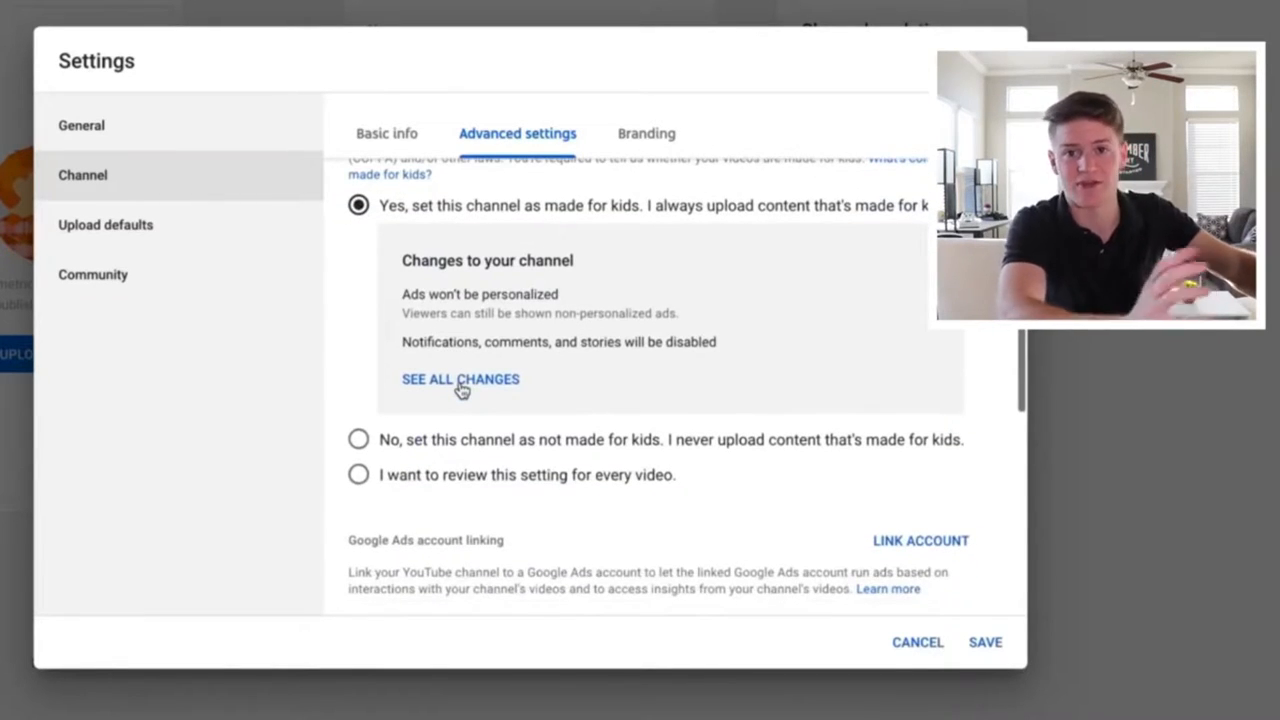
pyautogui.click(459, 443)
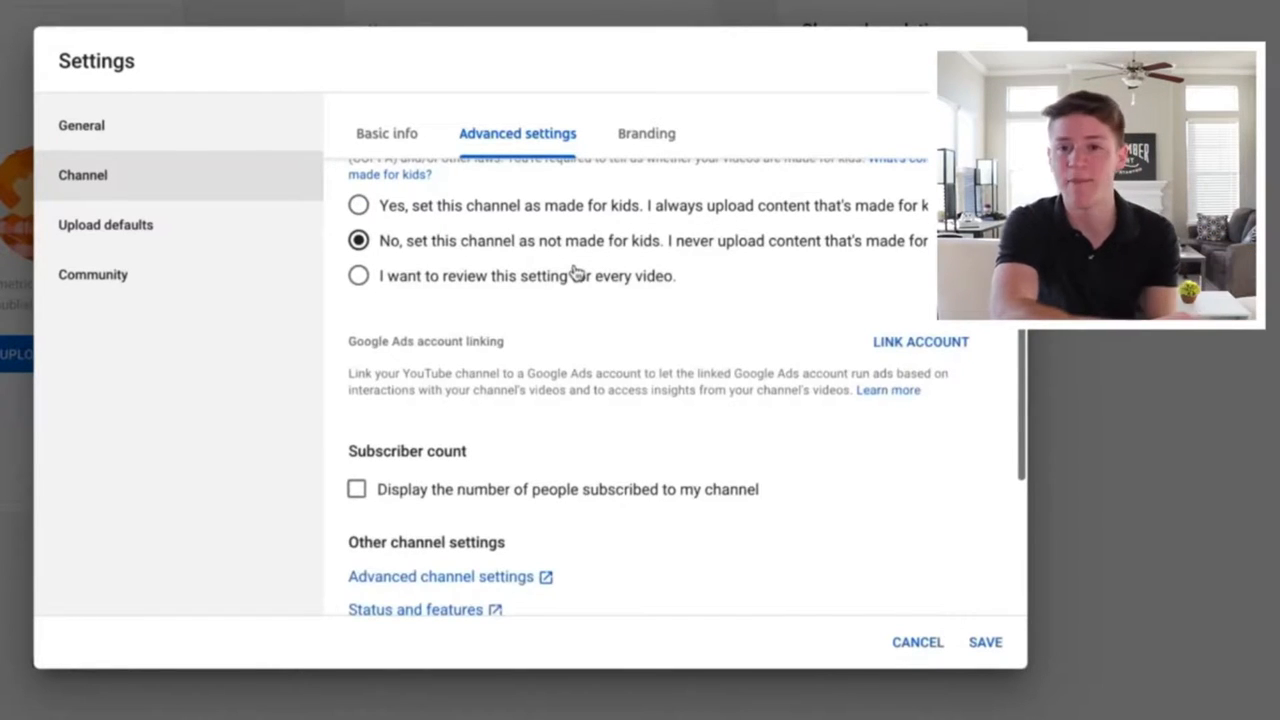
# Review the remaining advanced channel settings and the video watermark branding option, and open the upload defaults.
pyautogui.scroll(-3, 576, 366)
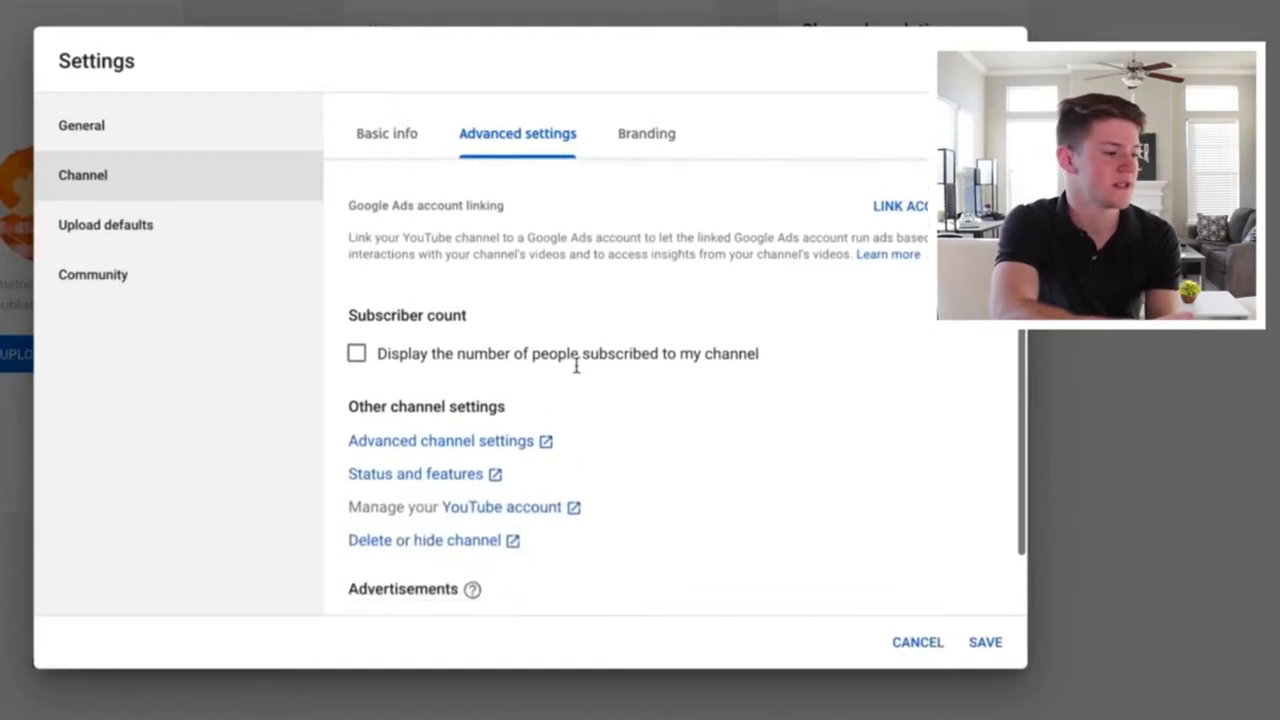
pyautogui.scroll(-2, 576, 366)
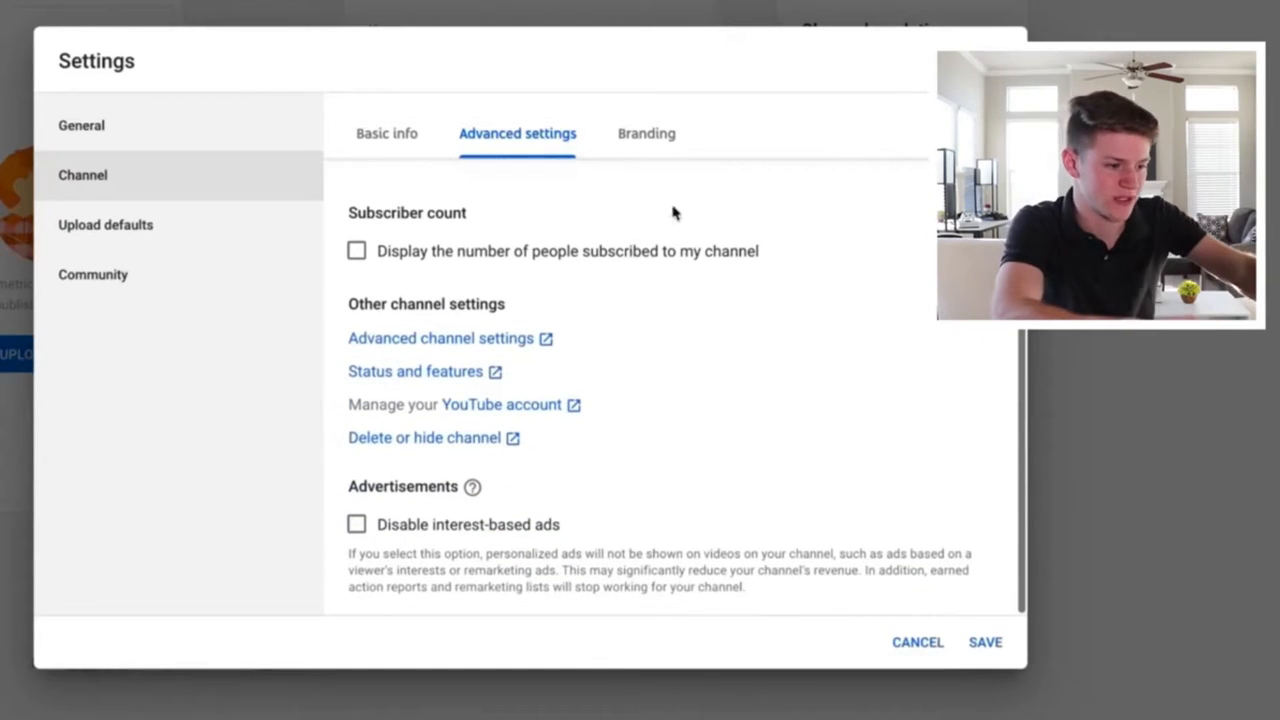
pyautogui.click(648, 140)
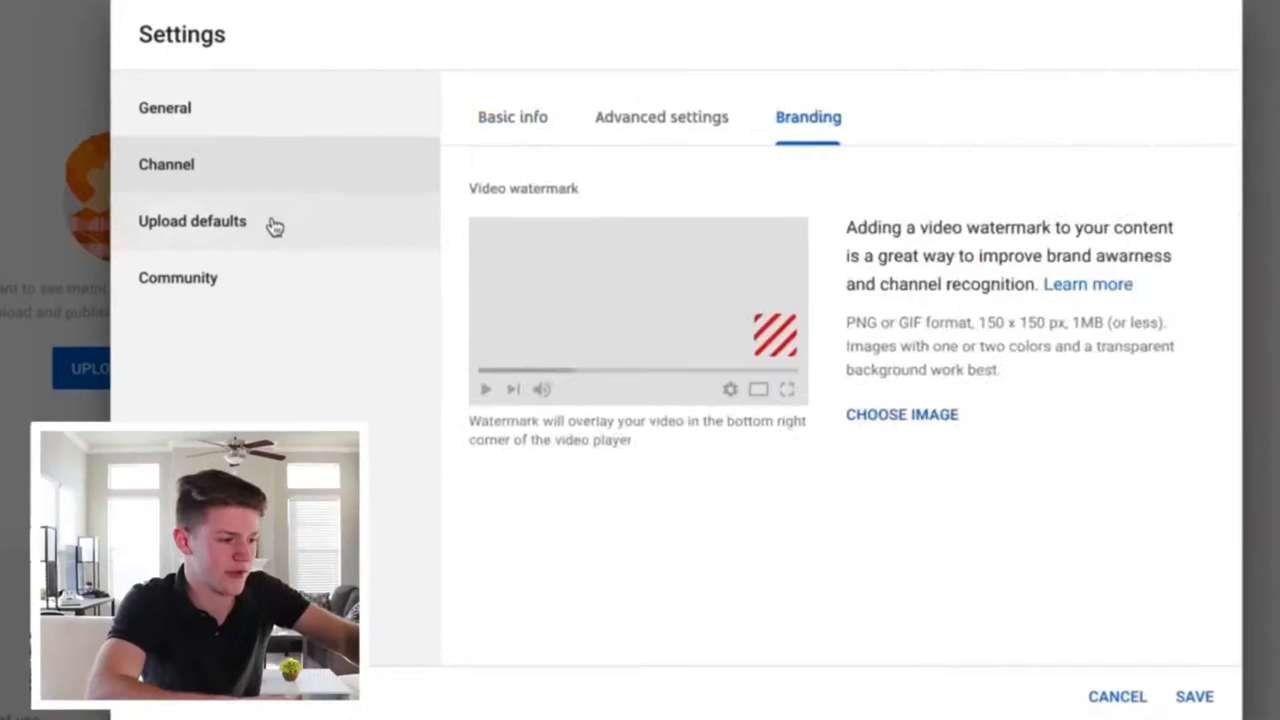
pyautogui.click(175, 230)
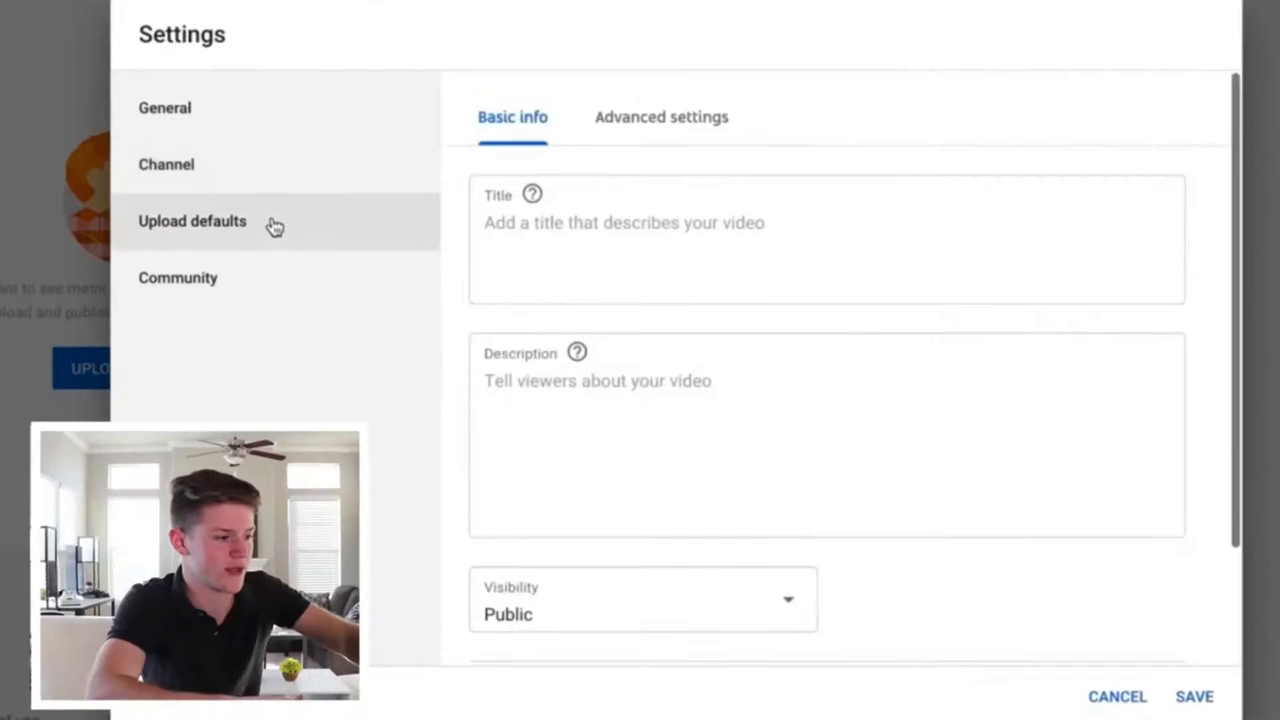
# Start the default video description with "SOMETHING HERE", a blank line, "Instagram:" and "-- other links" on the following line.
pyautogui.click(754, 412)
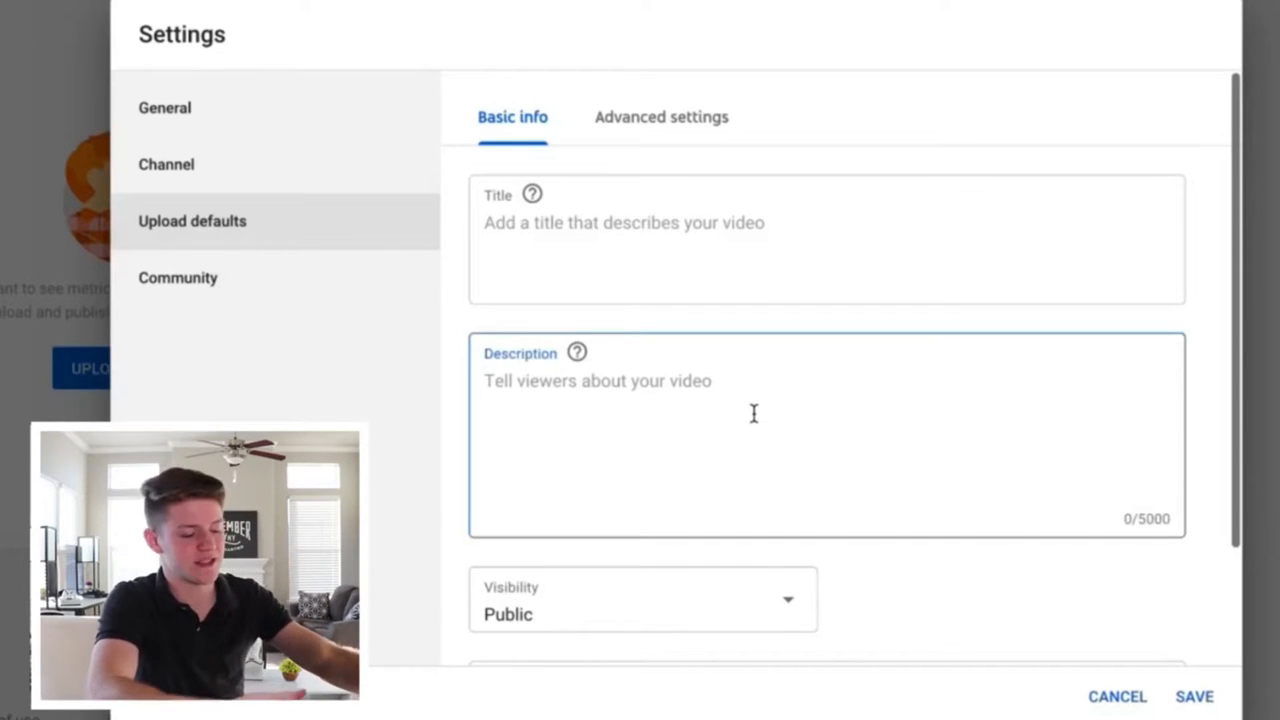
pyautogui.write('SOMETHING HERE')
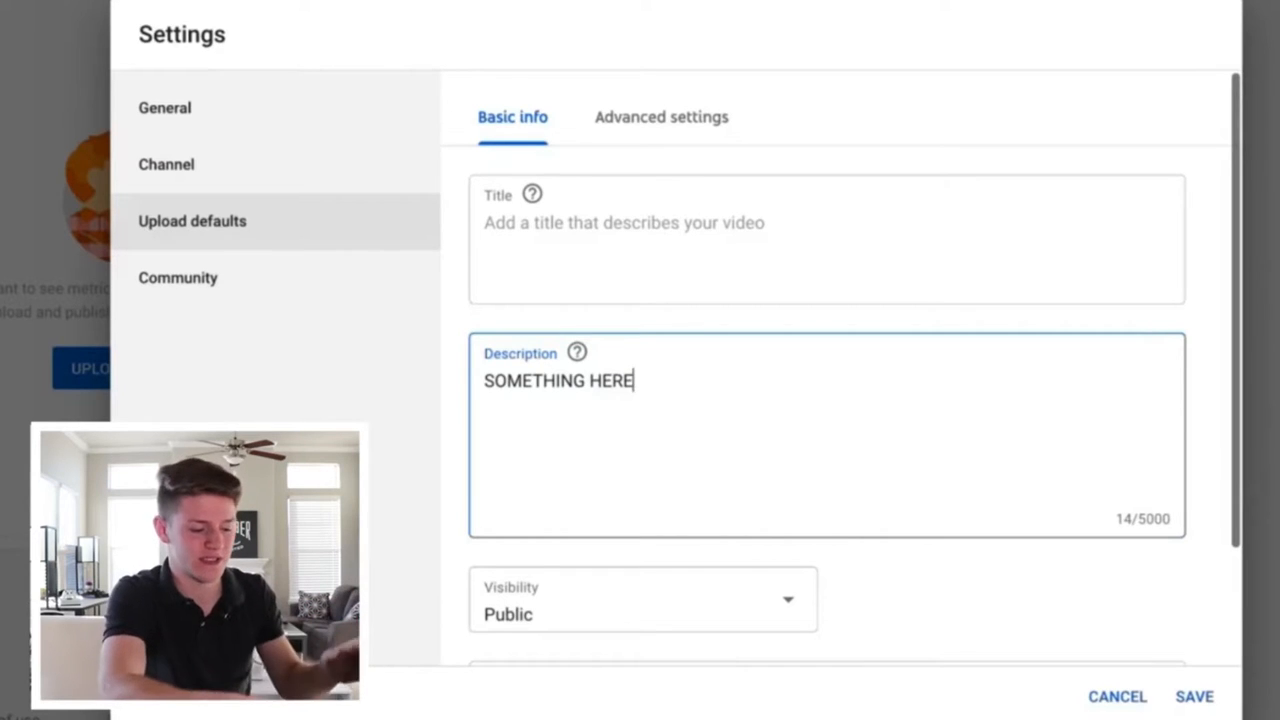
pyautogui.press('Return')
pyautogui.press('Return')
pyautogui.write('Instagram:')
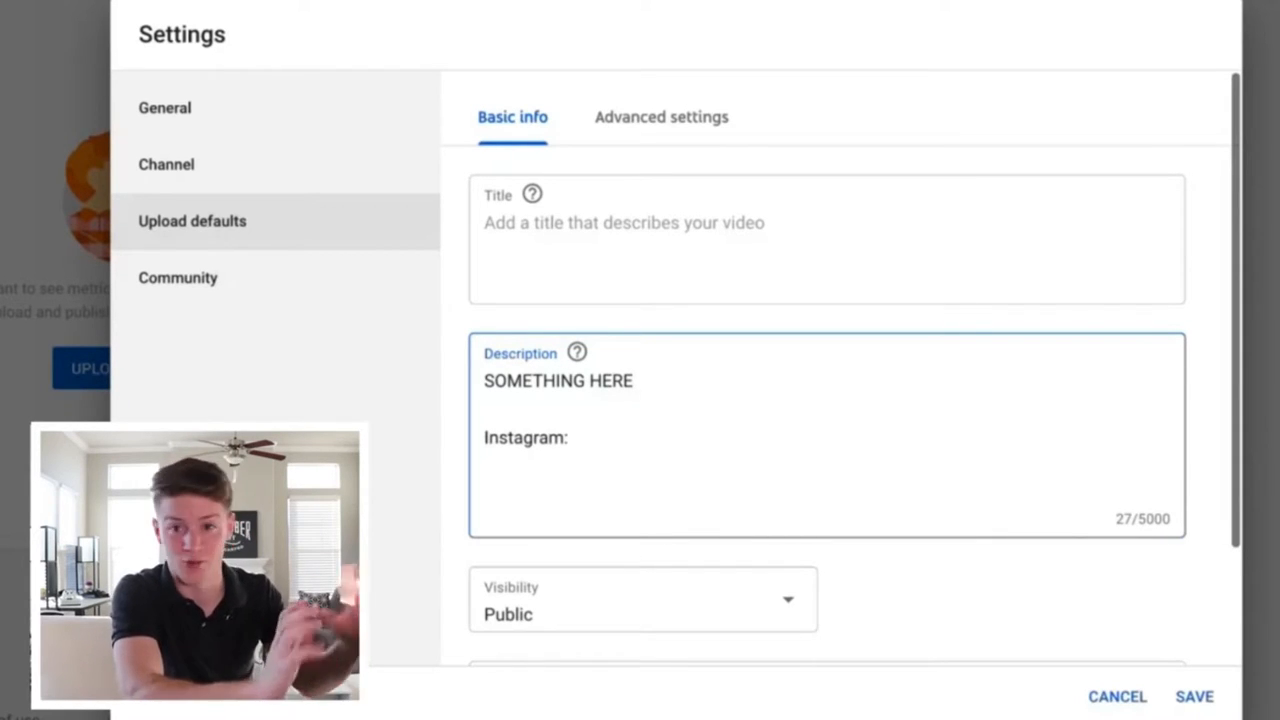
pyautogui.press('Return')
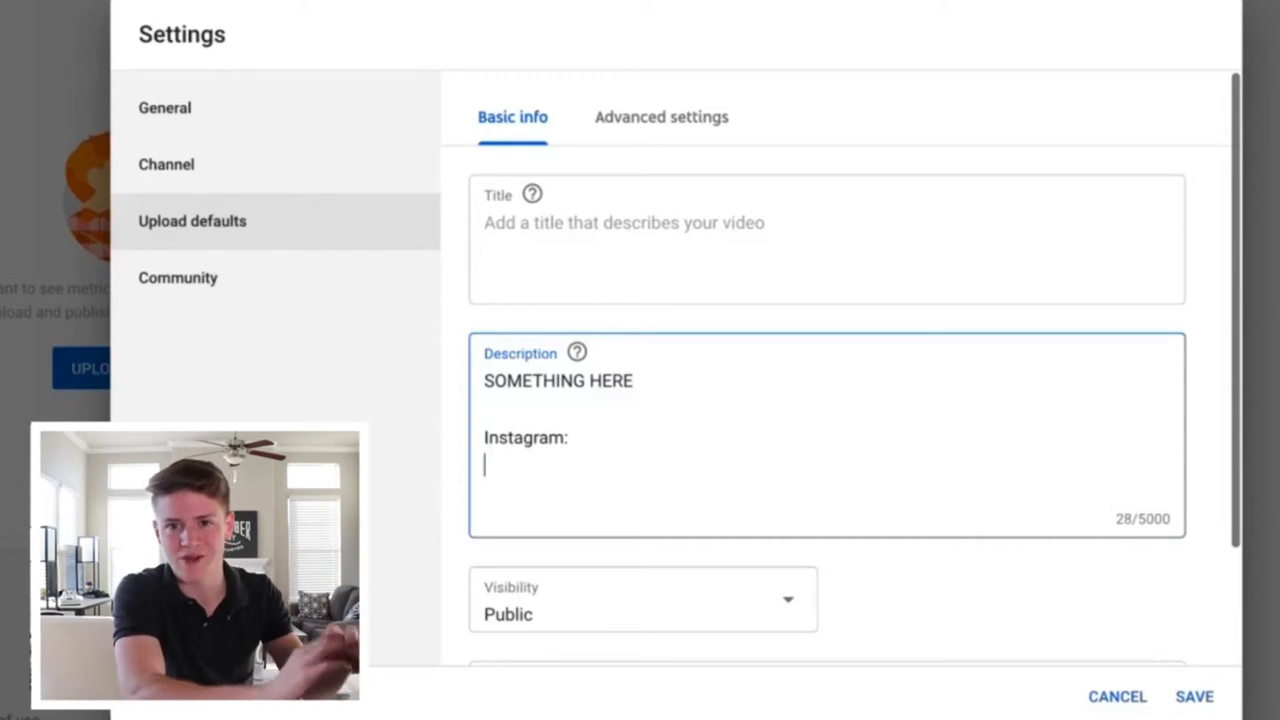
pyautogui.write('-- other l')
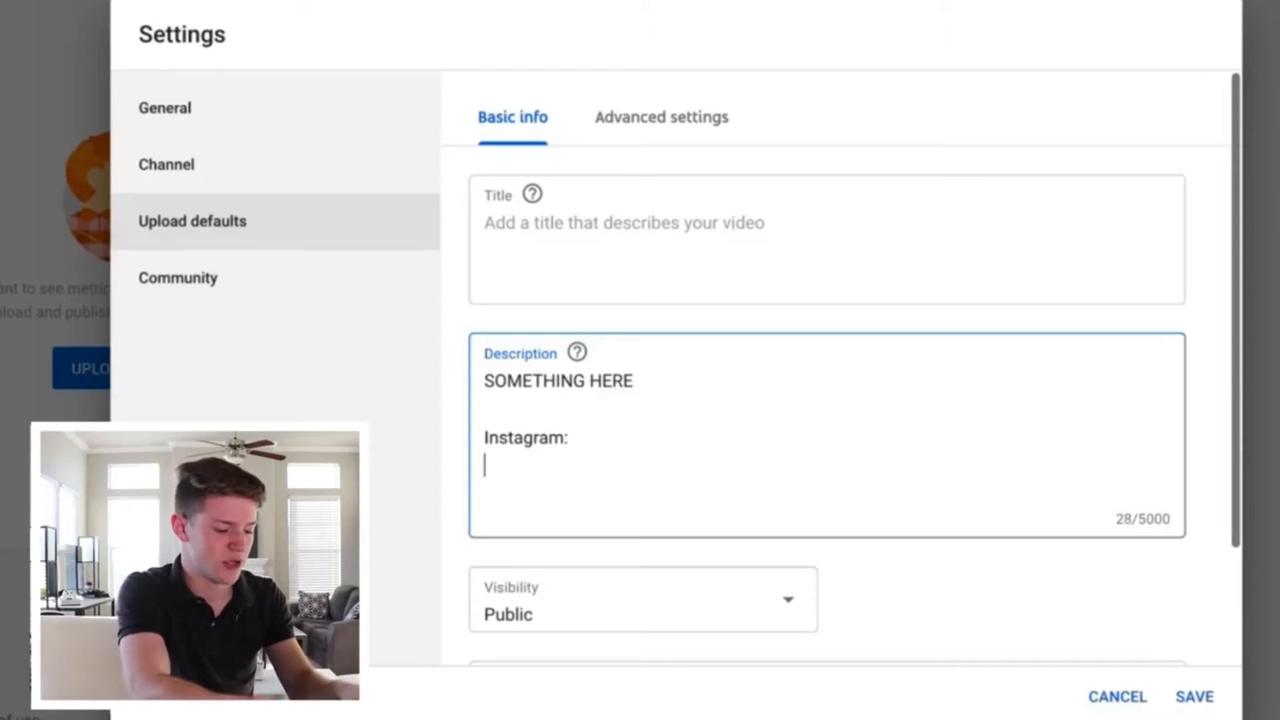
pyautogui.write('inks')
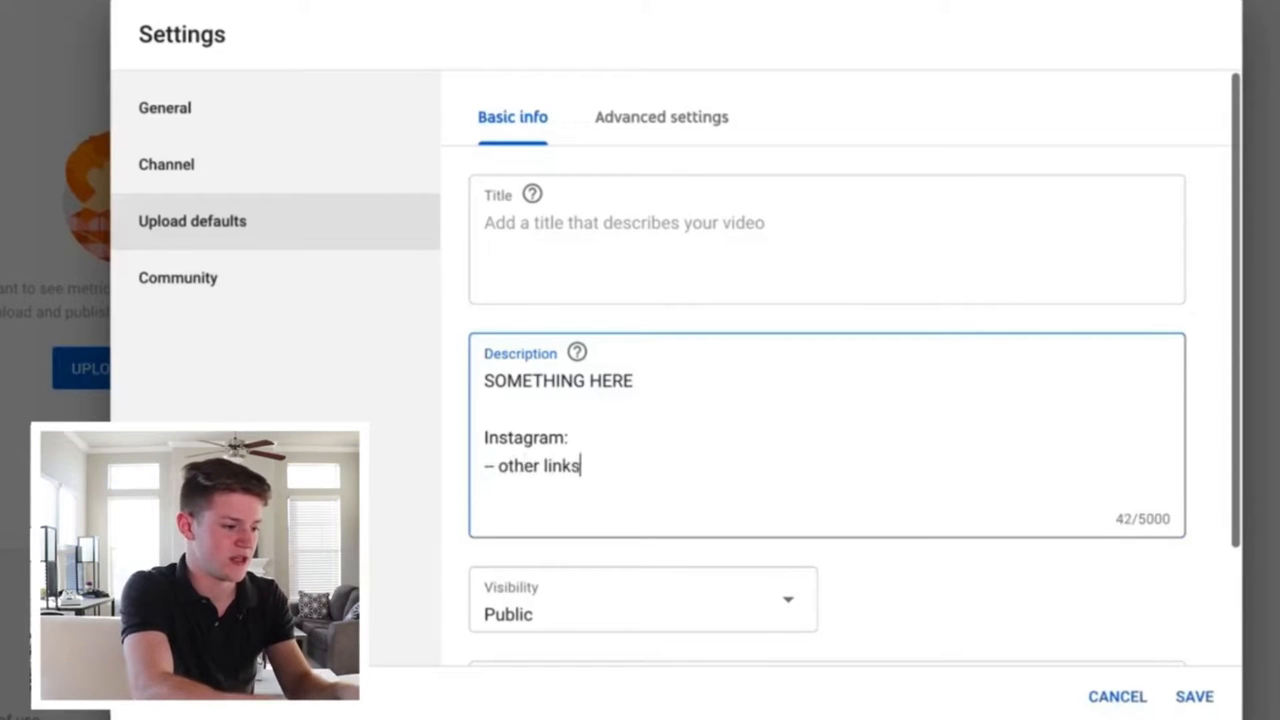
# Add a separate bio line to the default description: the creator's full name plus "is a marketing wizard who likes other wizards.", followed by a "--" line.
pyautogui.press('Return')
pyautogui.press('Return')
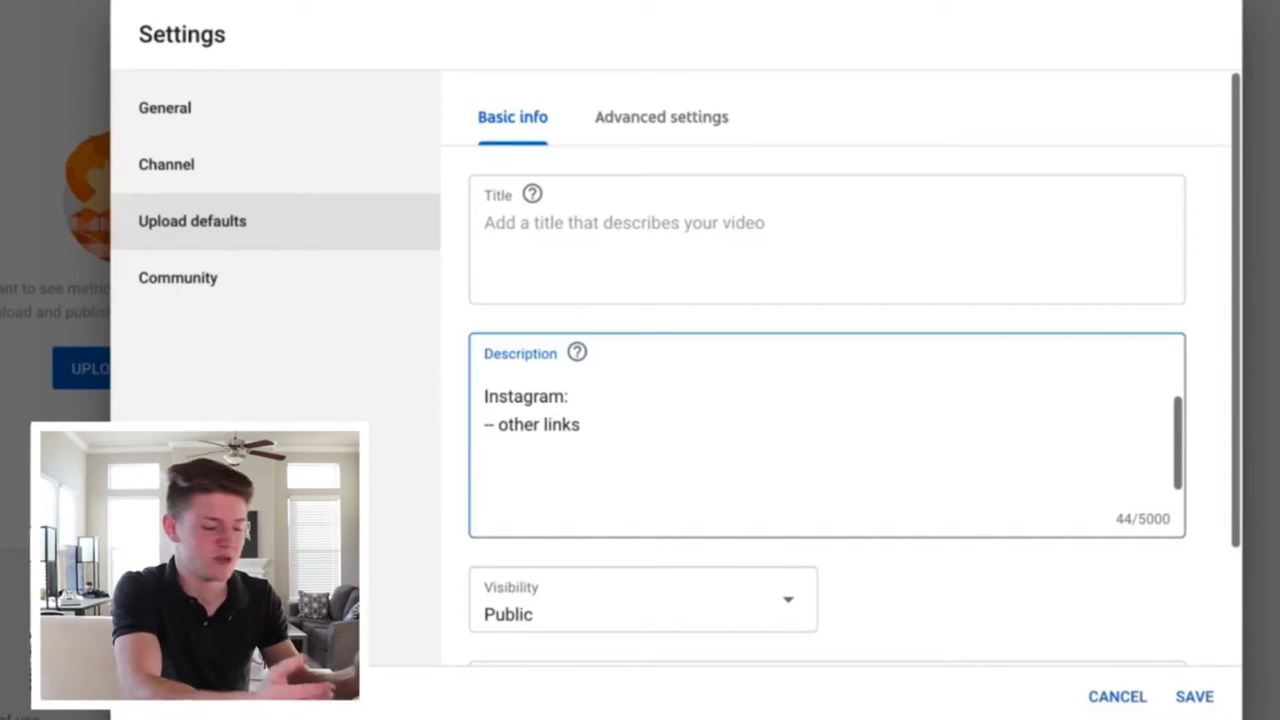
pyautogui.write('Caleb Boxx is a')
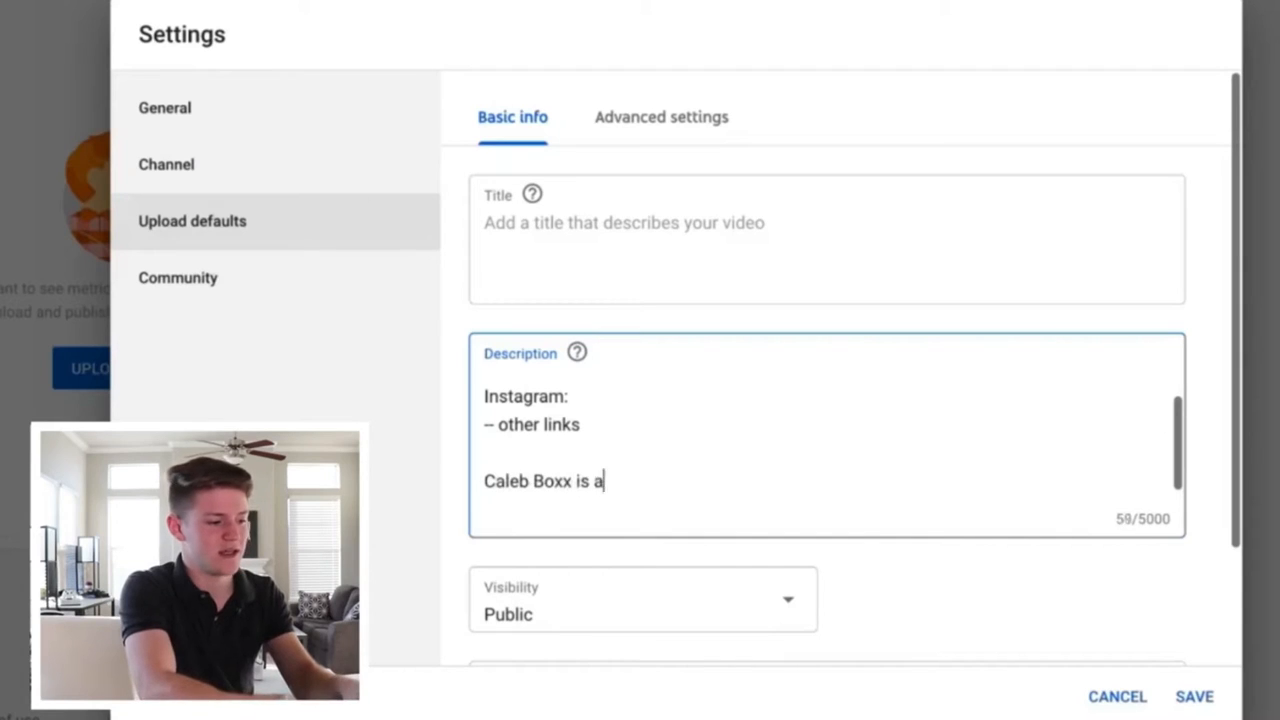
pyautogui.write(' marketing wizard wh')
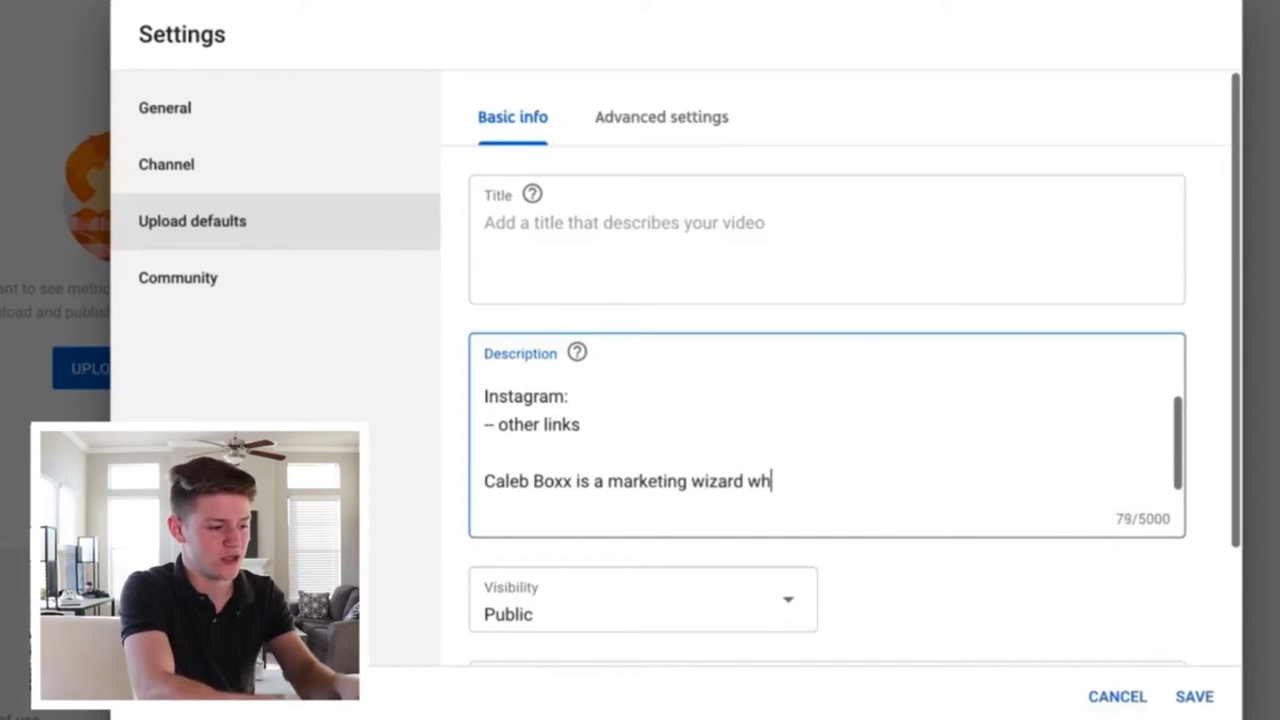
pyautogui.write('o likes other wizar')
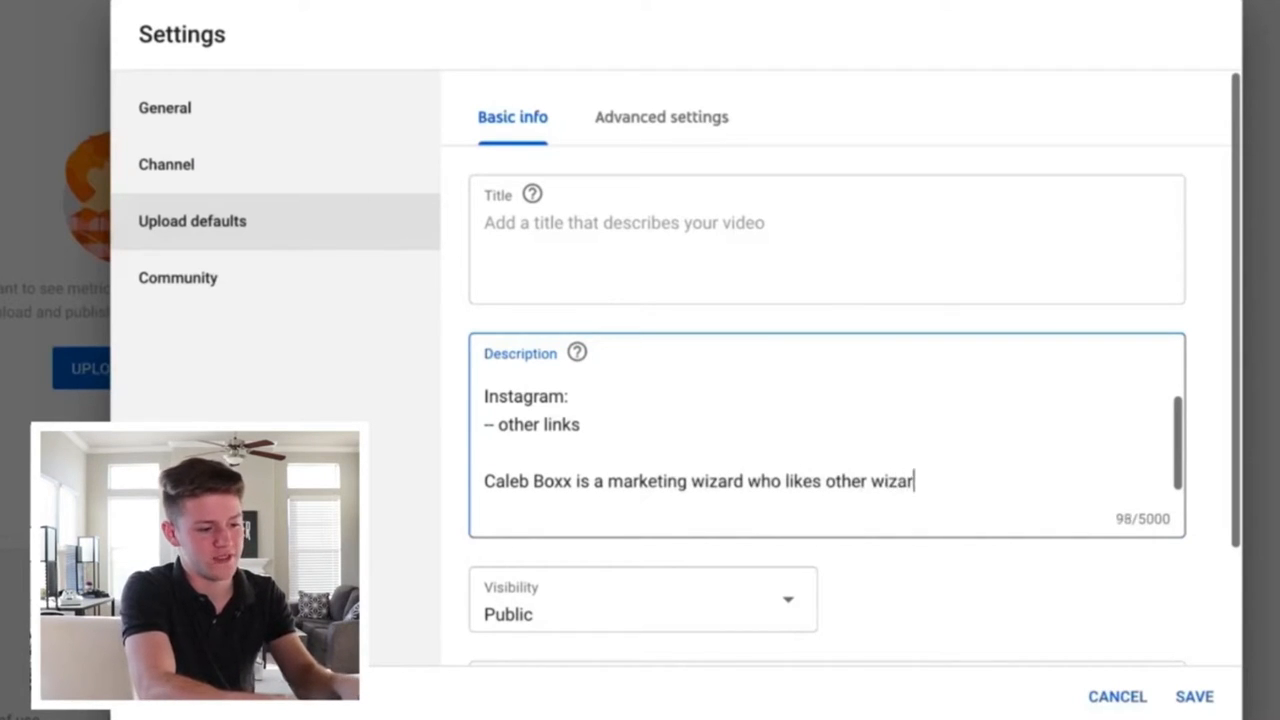
pyautogui.write('ds.')
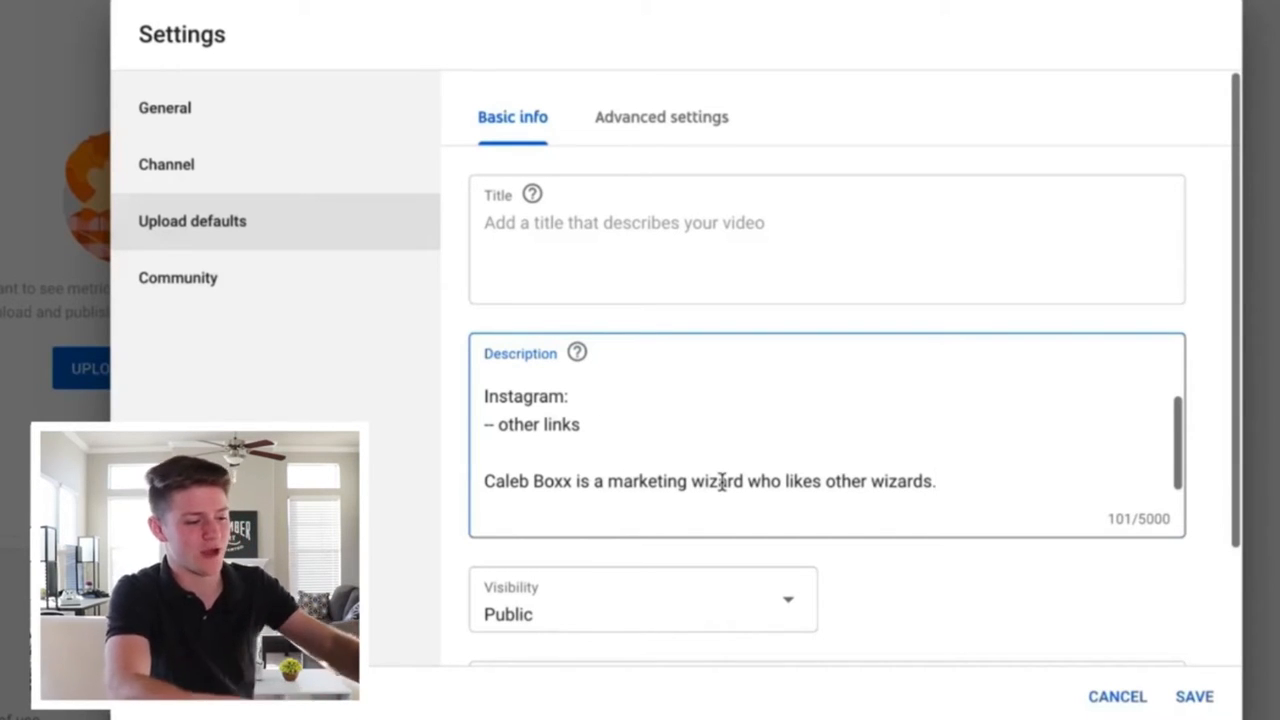
pyautogui.press('Return')
pyautogui.write('--')
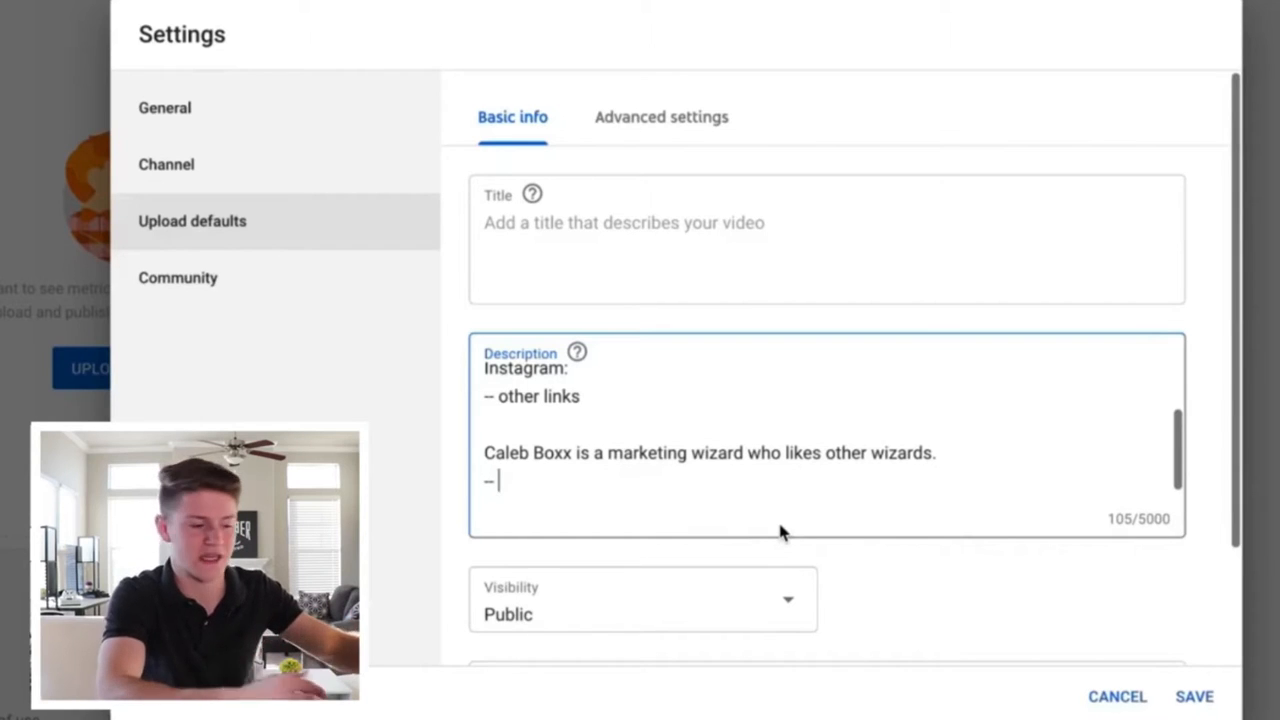
pyautogui.click(879, 588)
# Select Gaming as the default video category in the advanced upload defaults.
pyautogui.scroll(-2, 879, 588)
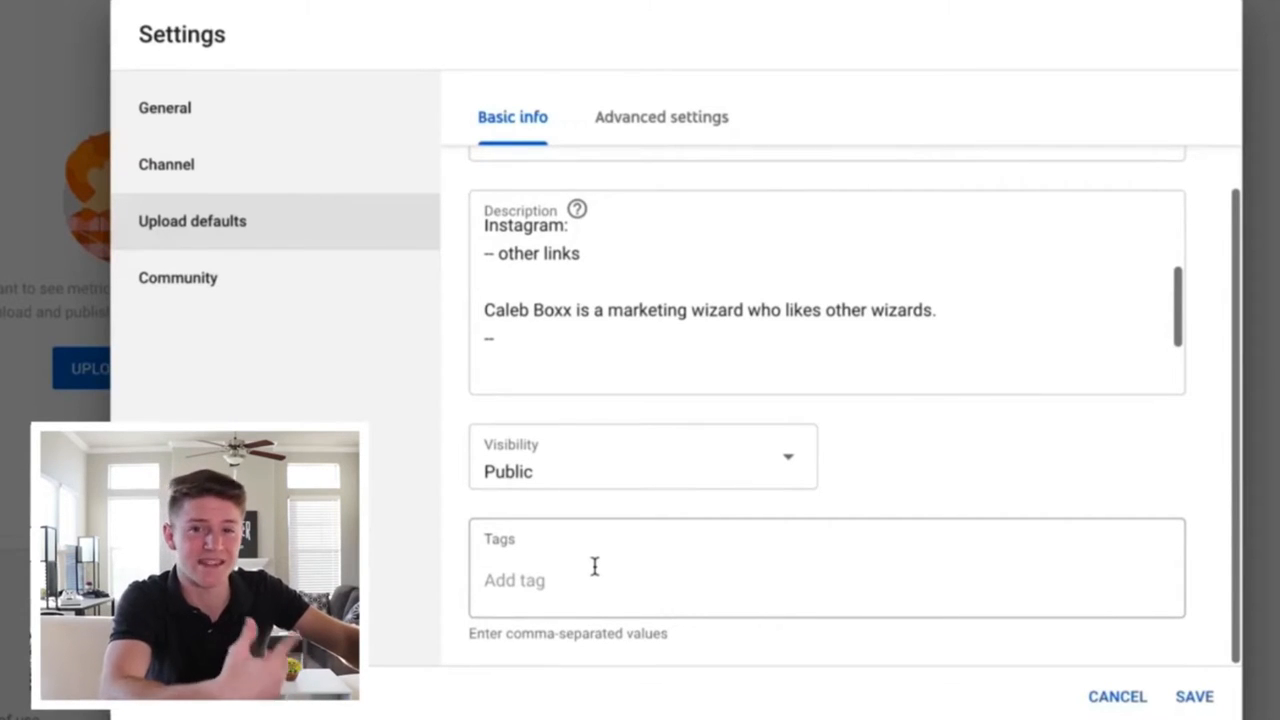
pyautogui.click(653, 120)
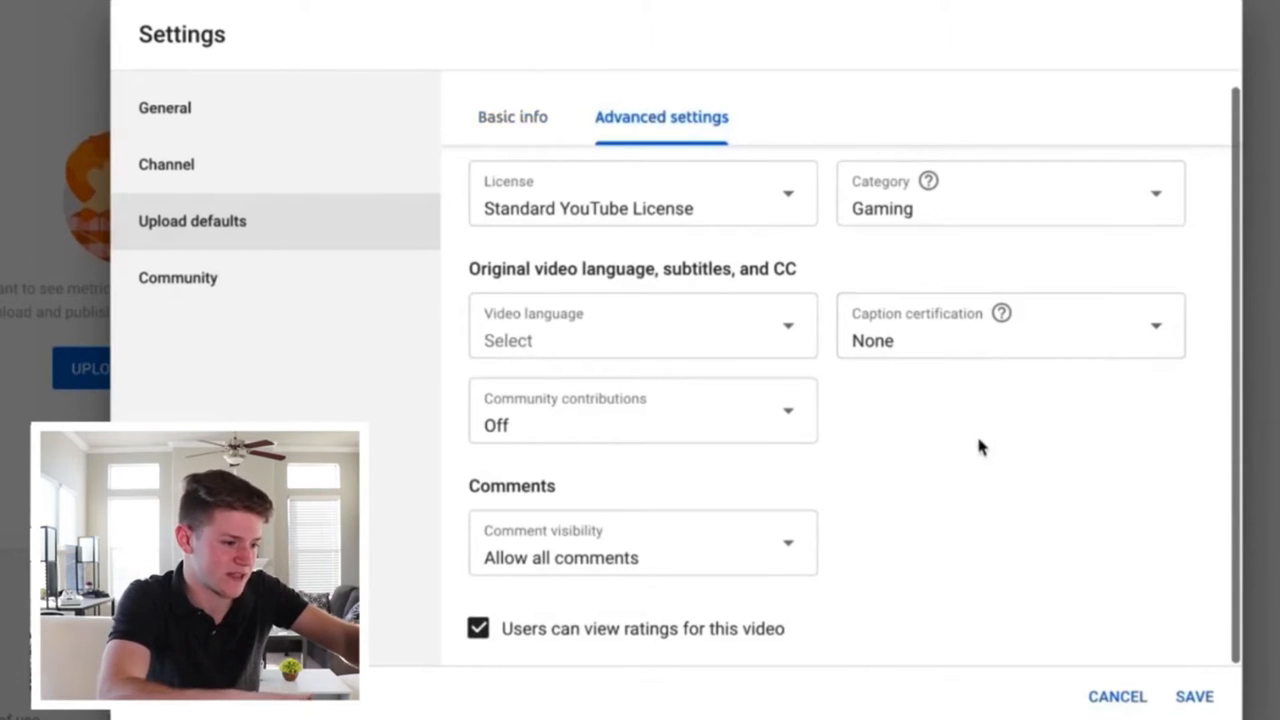
pyautogui.click(1084, 216)
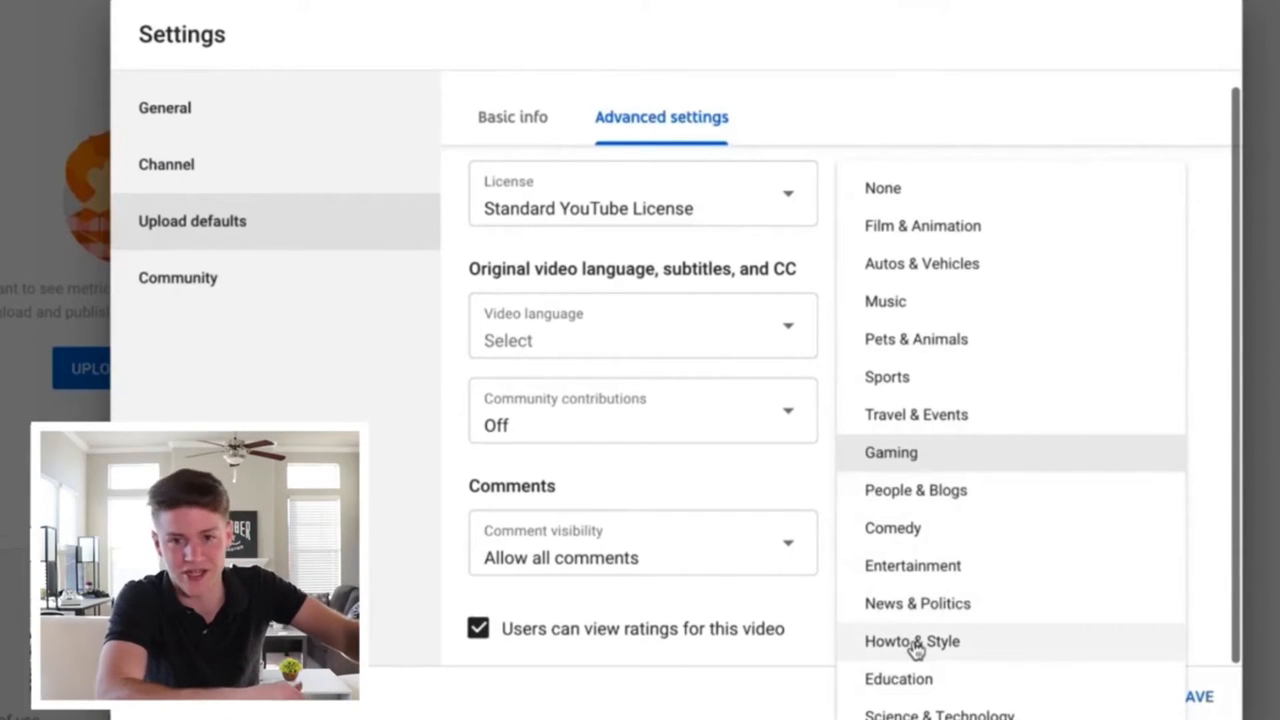
pyautogui.click(905, 452)
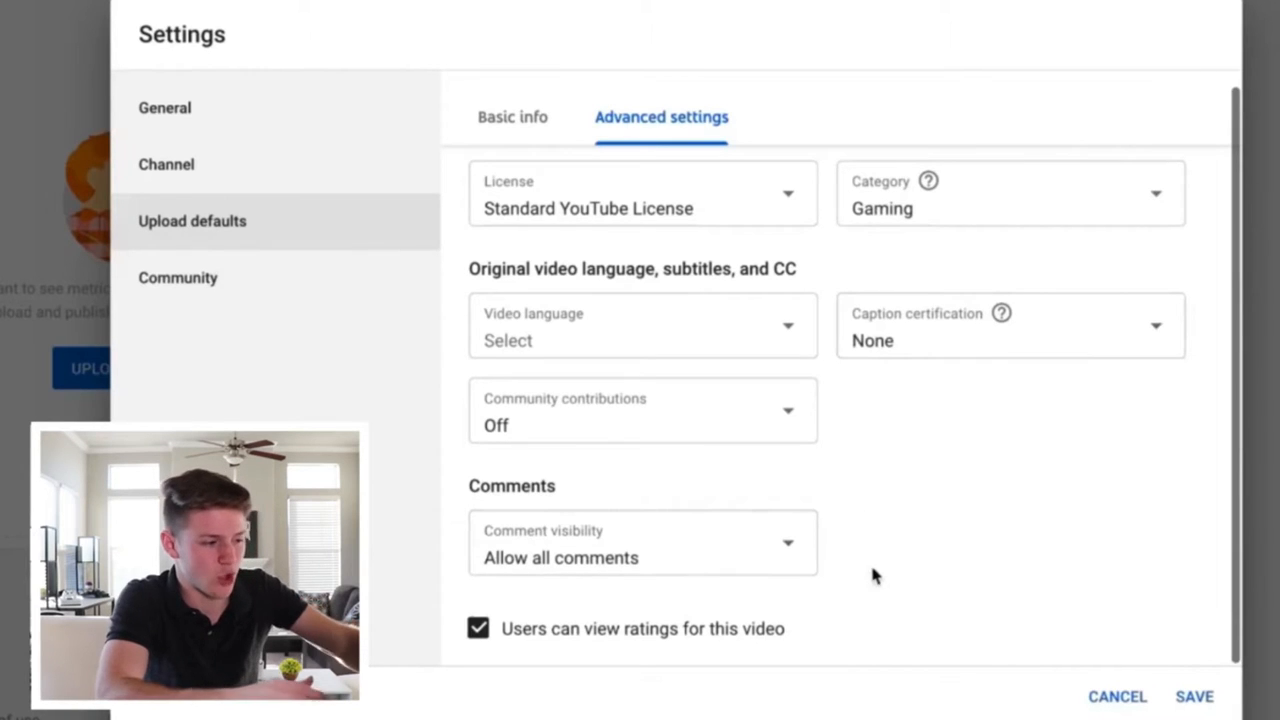
# Review the automated filters in the community settings, including blocked words, and enable Block links for comments.
pyautogui.click(330, 279)
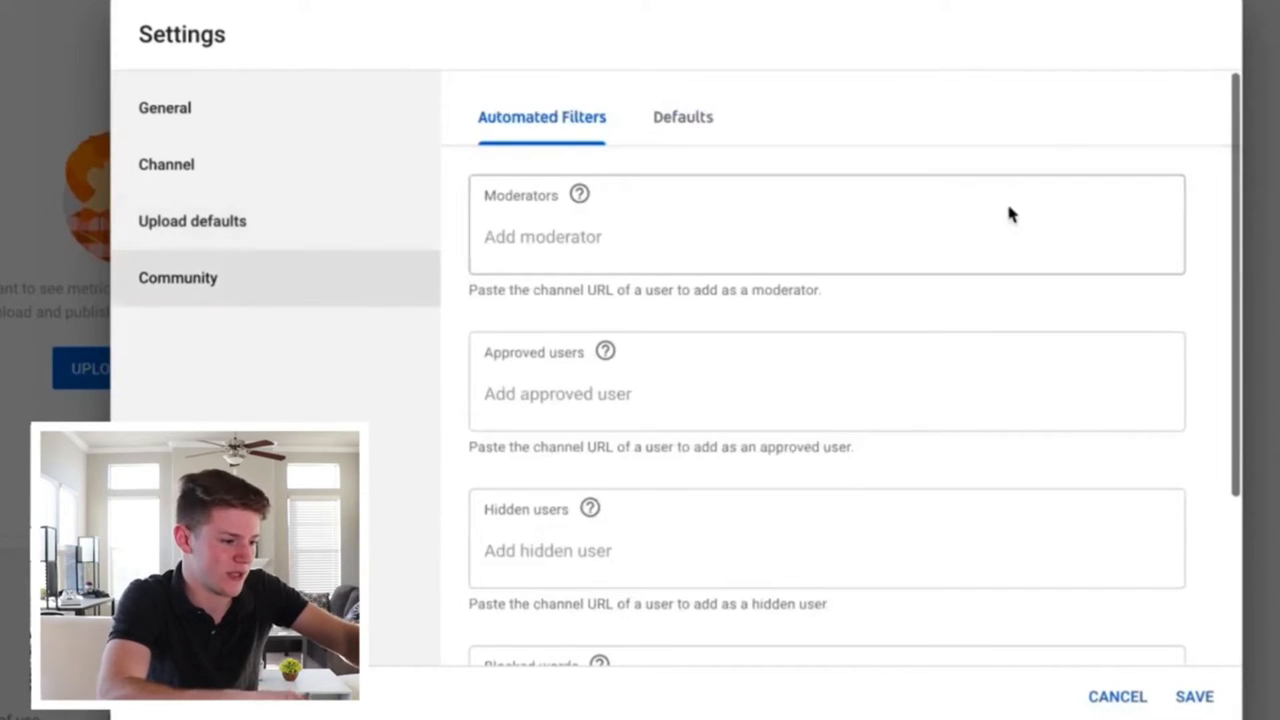
pyautogui.scroll(-3, 928, 360)
pyautogui.scroll(2, 930, 361)
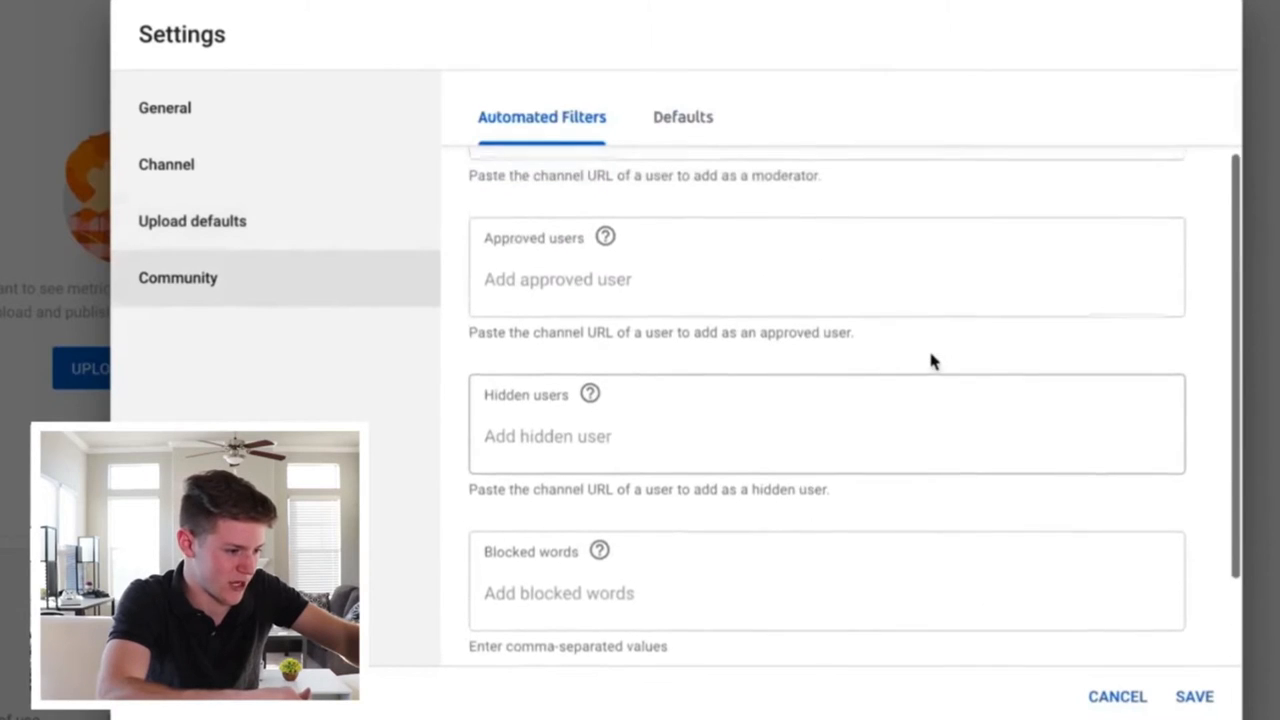
pyautogui.scroll(-1, 930, 361)
pyautogui.scroll(-1, 760, 513)
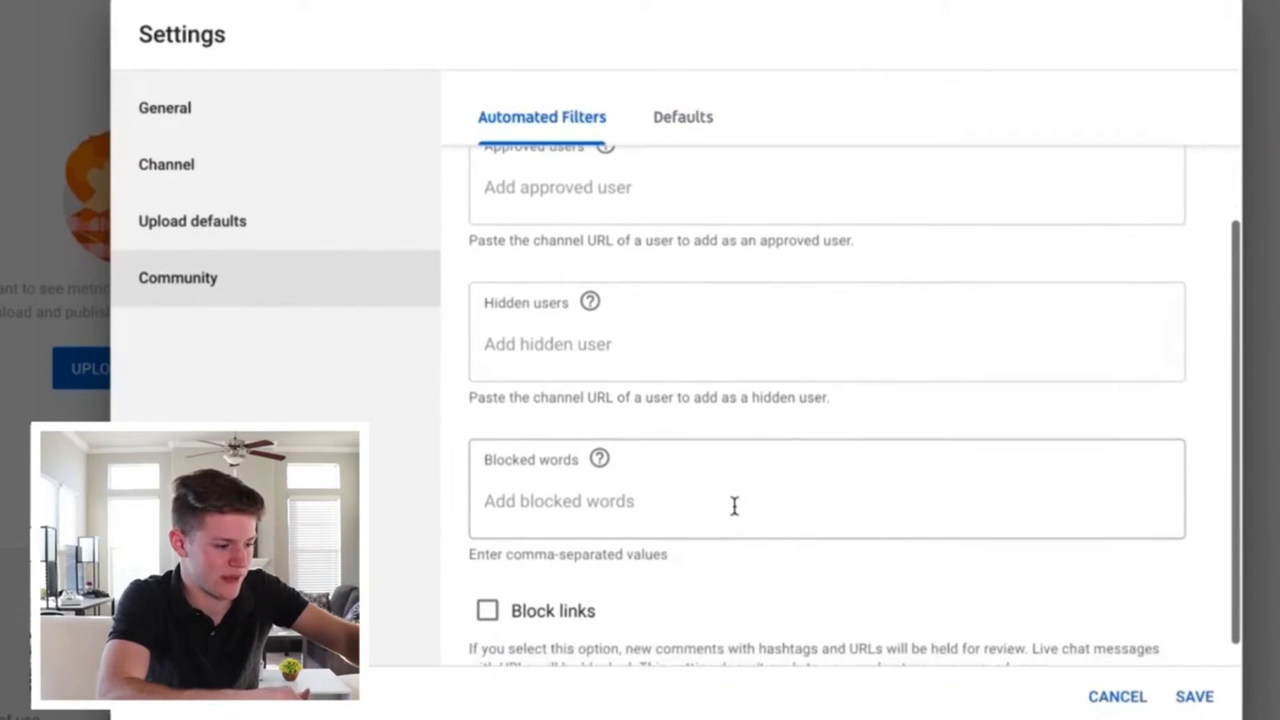
pyautogui.scroll(-1, 734, 506)
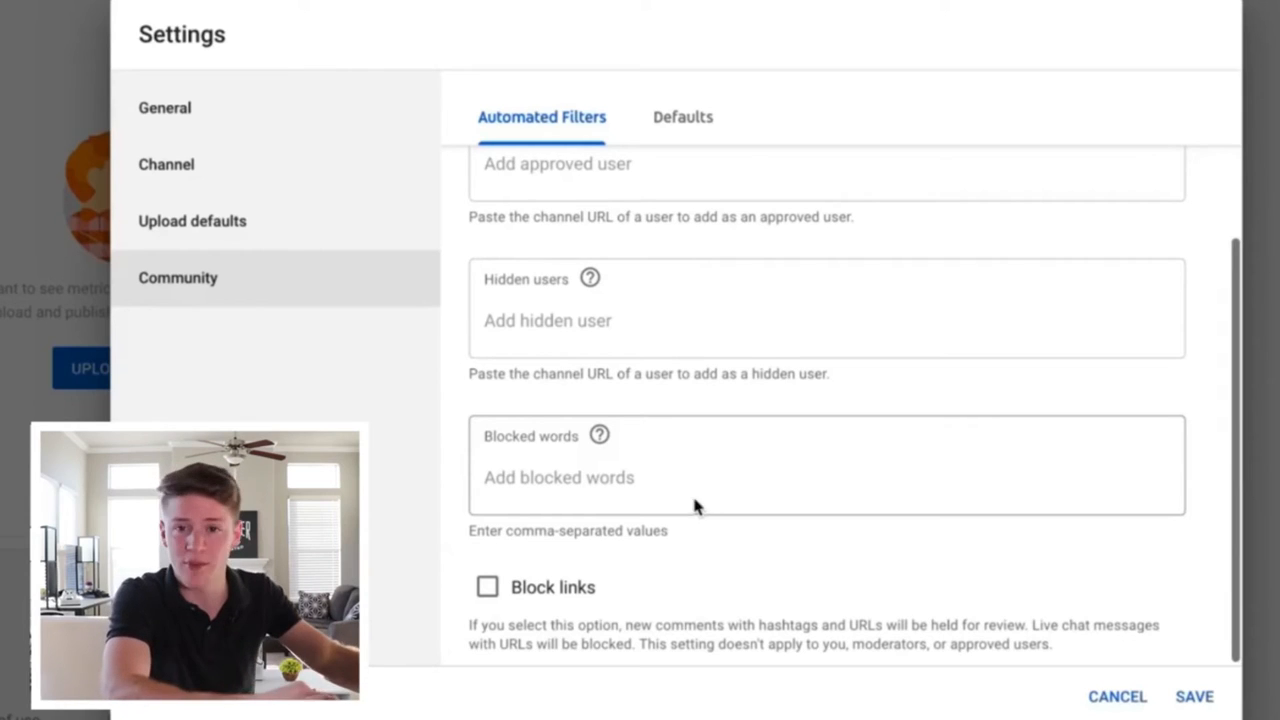
pyautogui.click(616, 482)
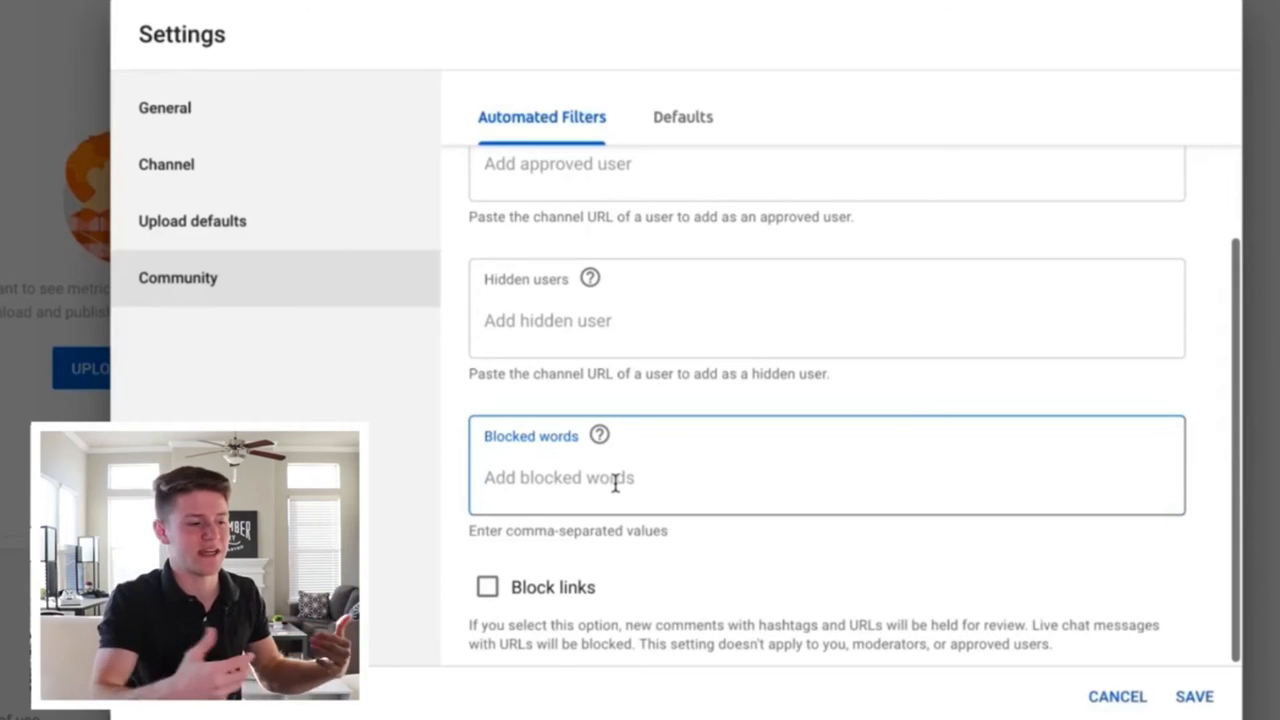
pyautogui.click(574, 594)
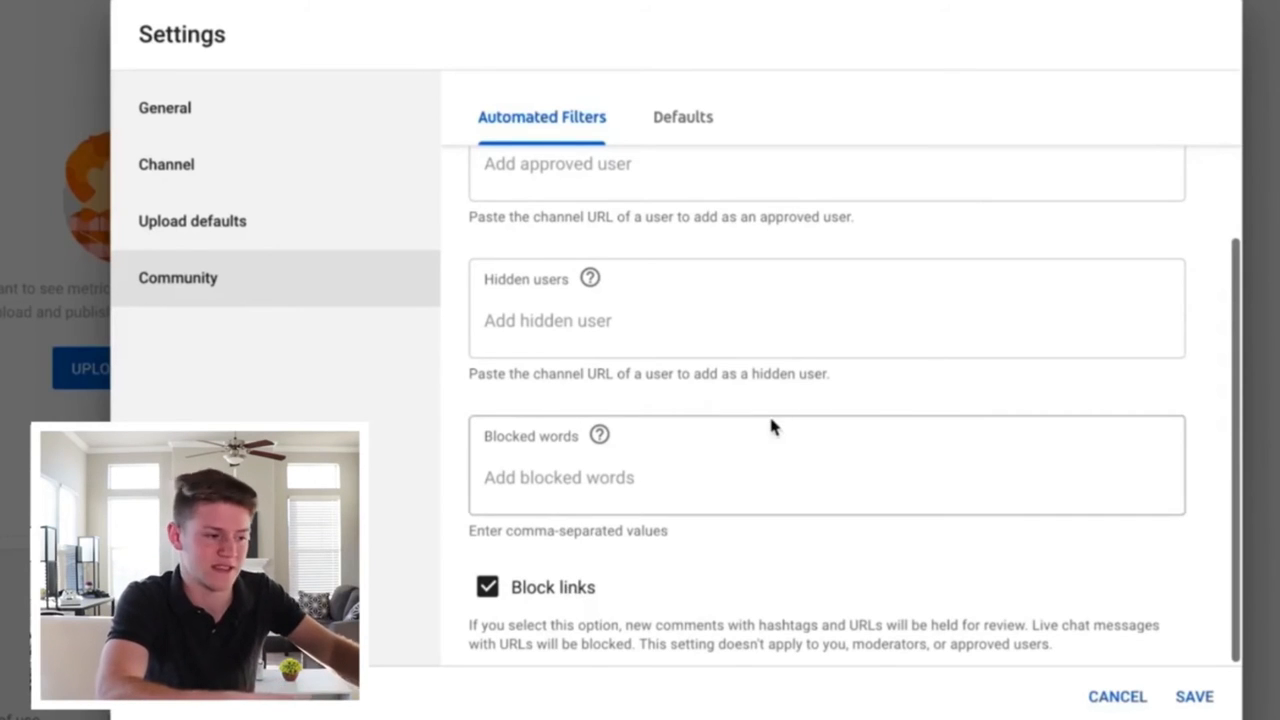
# Check the moderators field in the community filters without adding anyone, and save the channel settings.
pyautogui.scroll(3, 768, 412)
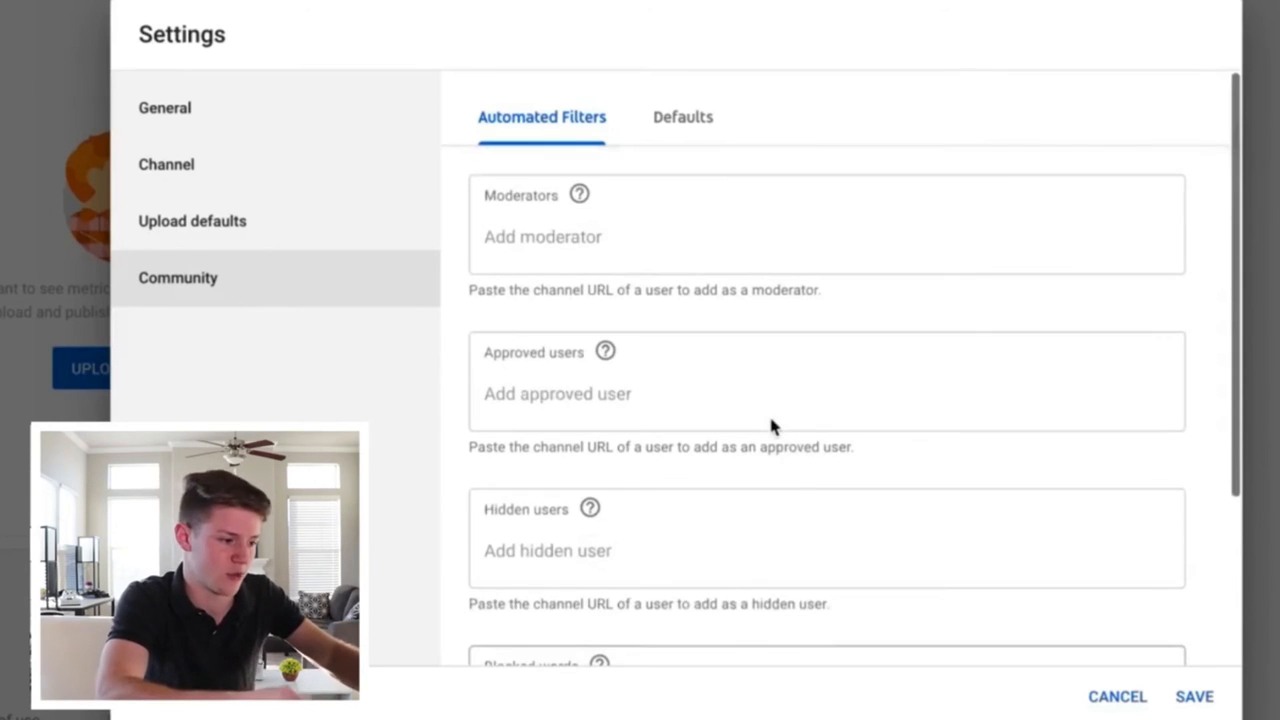
pyautogui.click(660, 242)
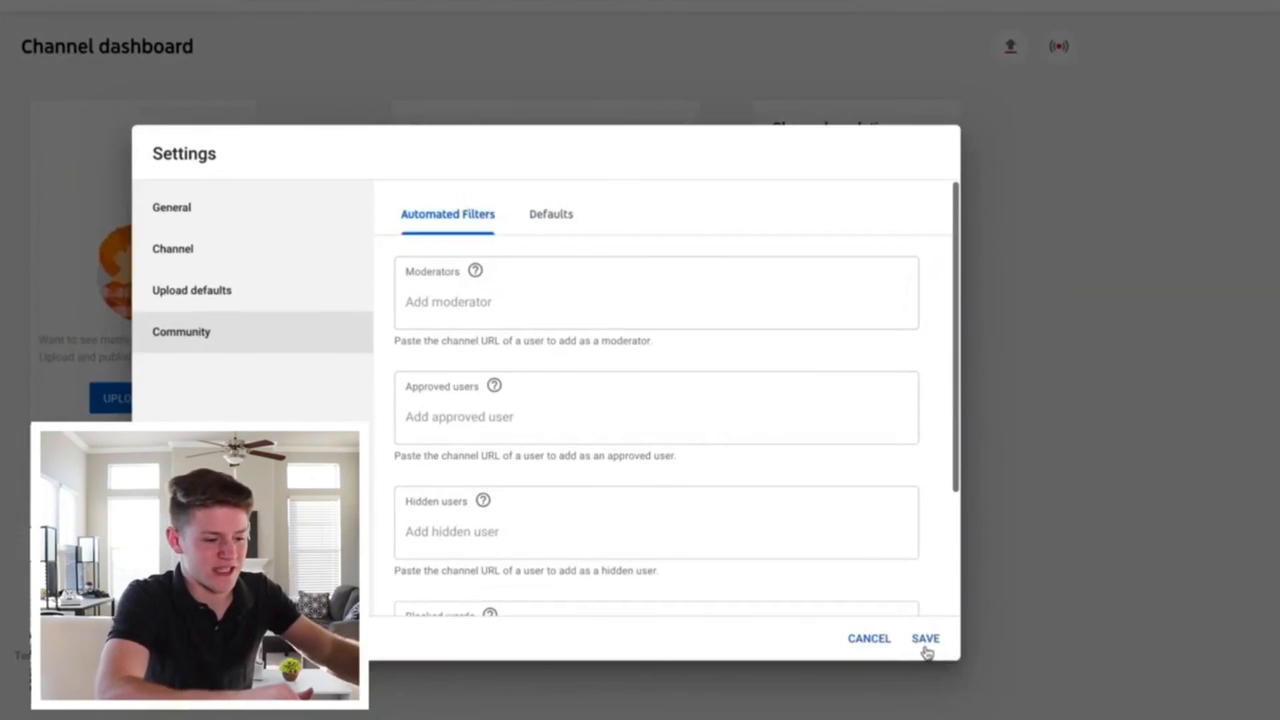
pyautogui.click(925, 640)
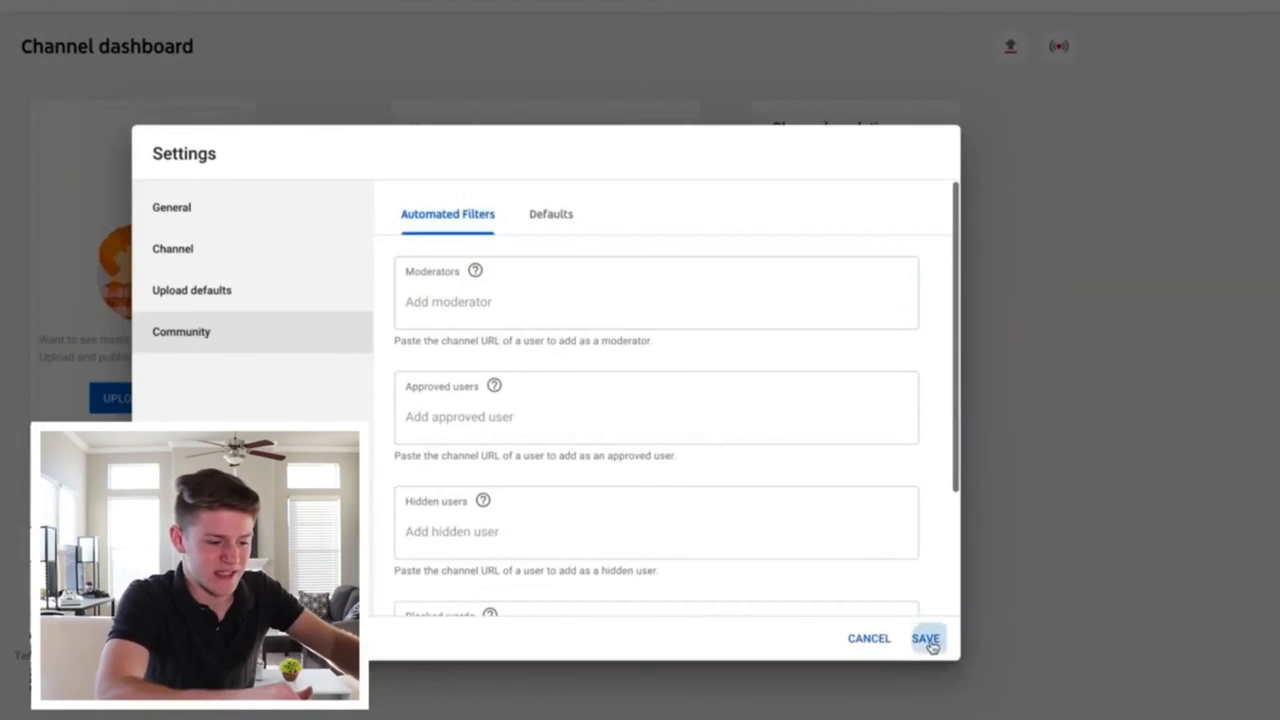